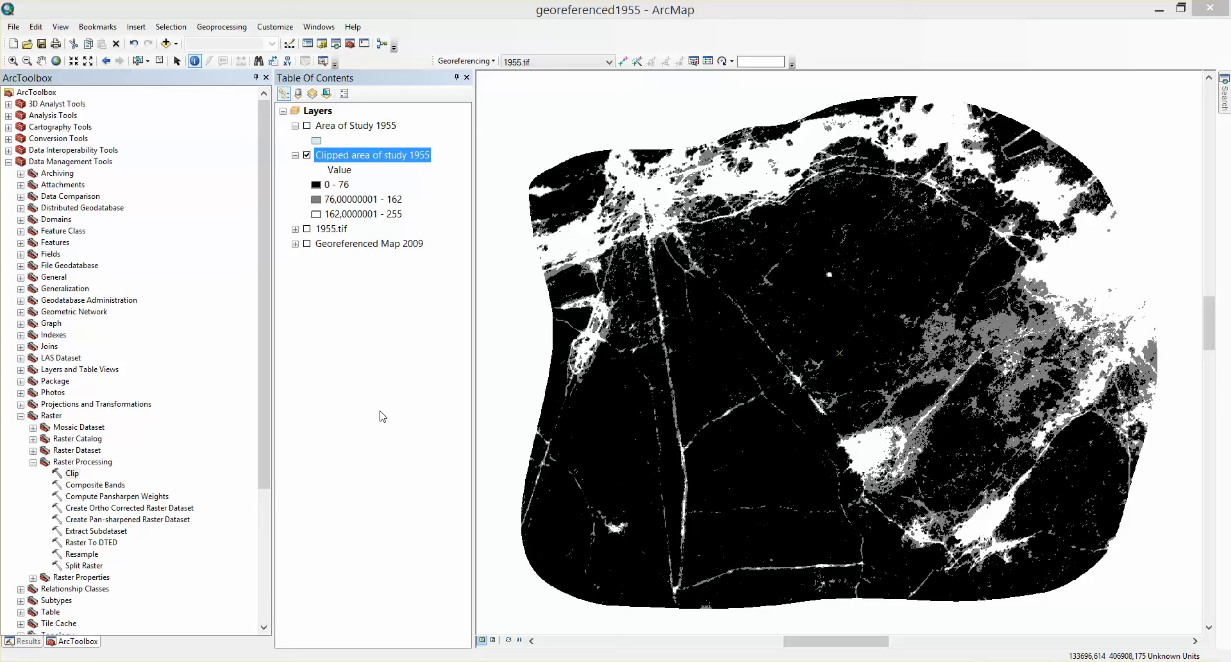
- Open the attribute table of the Clipped area of study 1955 layer and examine its Value and Count columns
{"action": "right_click", "coordinate": [379, 155]}
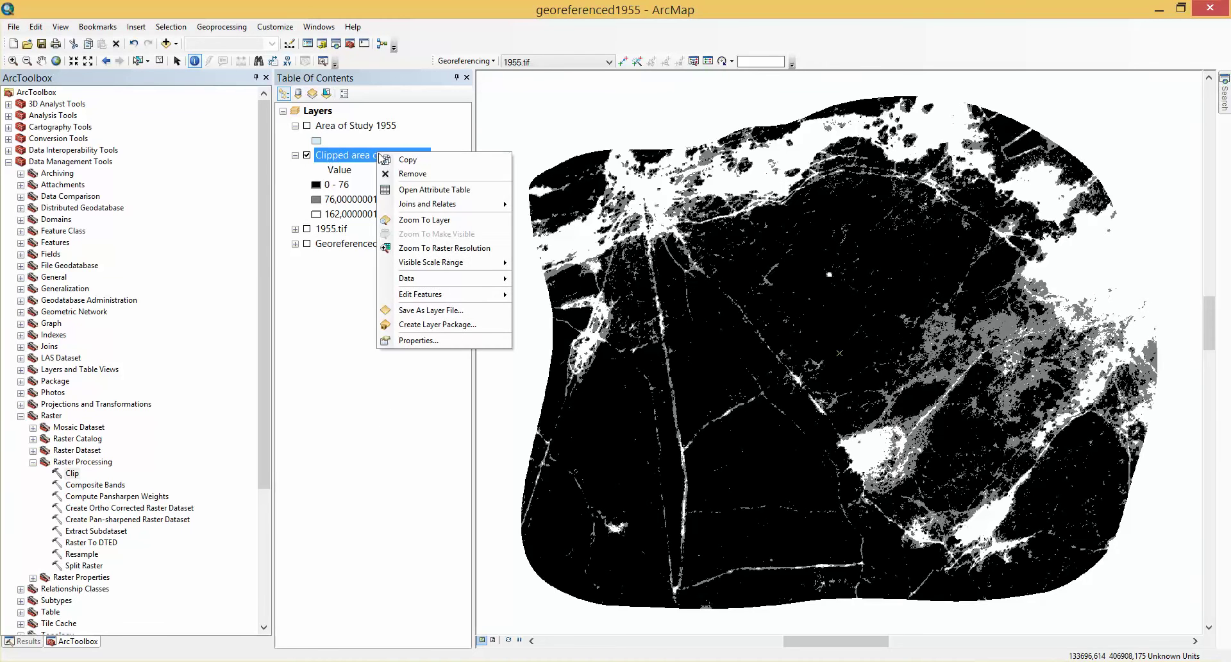
{"action": "left_click", "coordinate": [409, 190]}
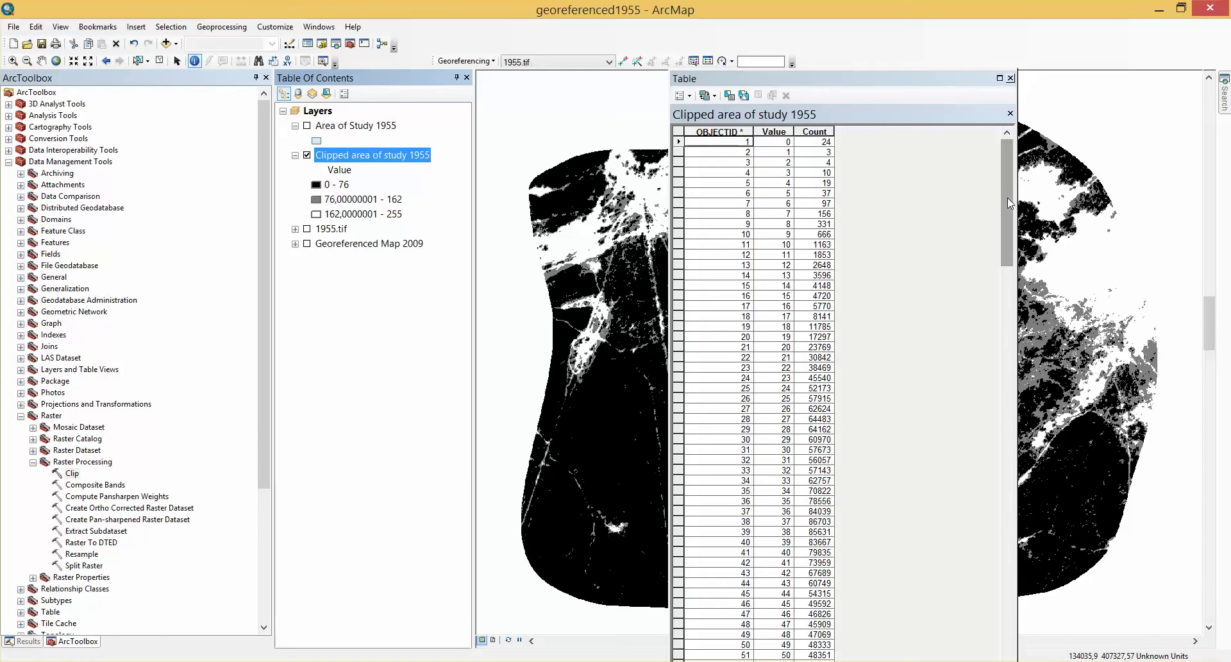
{"action": "left_click_drag", "start_coordinate": [1006, 198], "coordinate": [992, 648]}
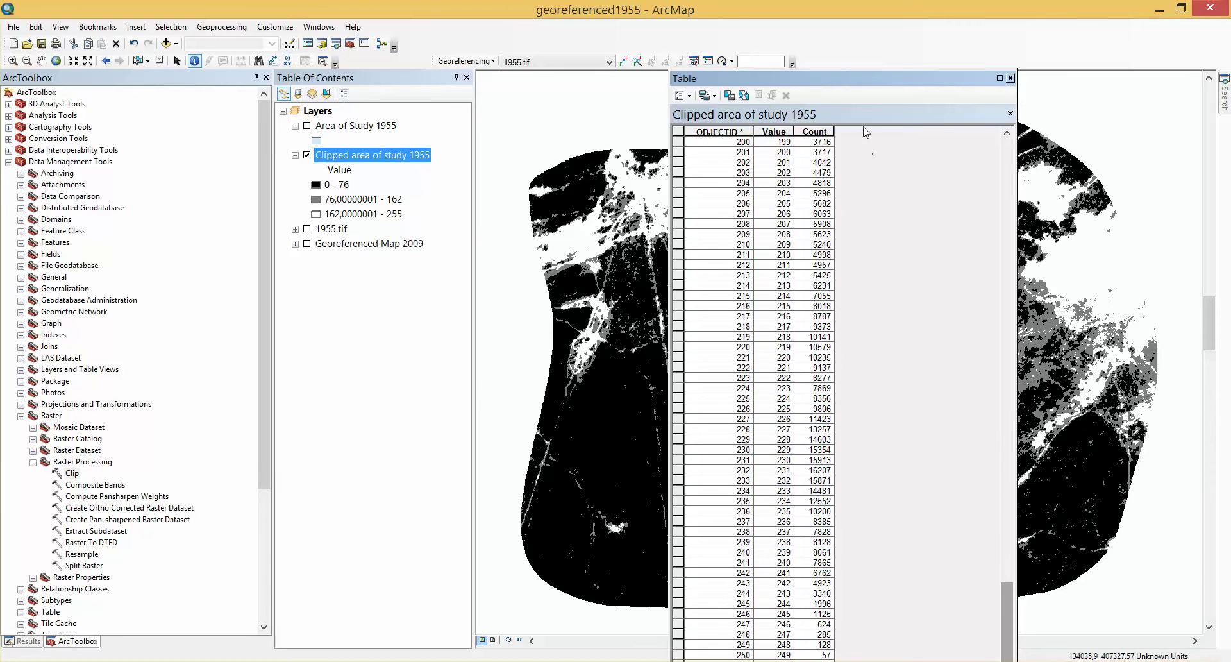
{"action": "left_click_drag", "start_coordinate": [870, 77], "coordinate": [868, 37]}
{"action": "left_click", "coordinate": [772, 133]}
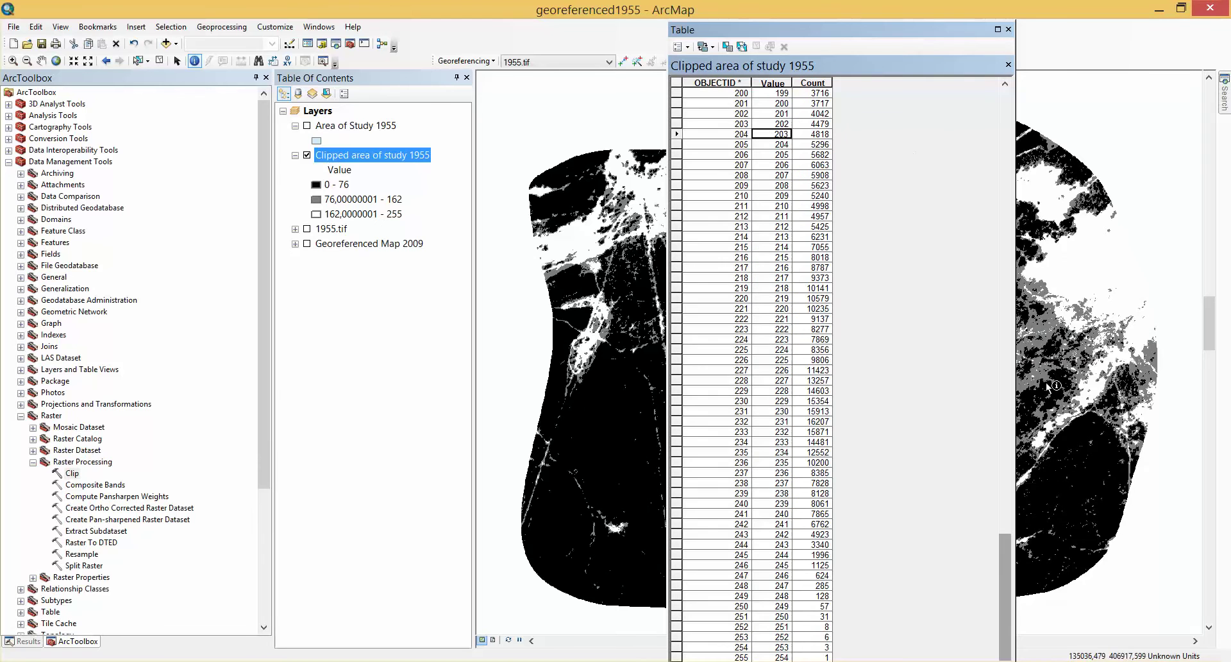
{"action": "left_click_drag", "start_coordinate": [1006, 569], "coordinate": [1011, 109]}
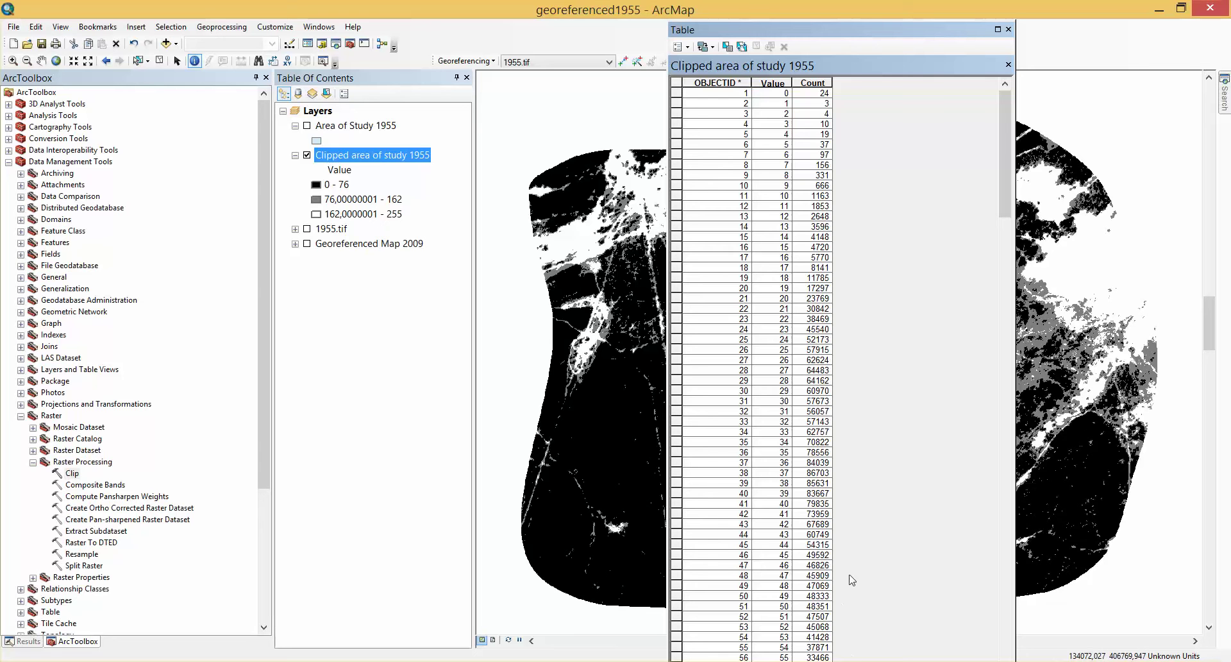
{"action": "left_click_drag", "start_coordinate": [1008, 203], "coordinate": [1001, 334]}
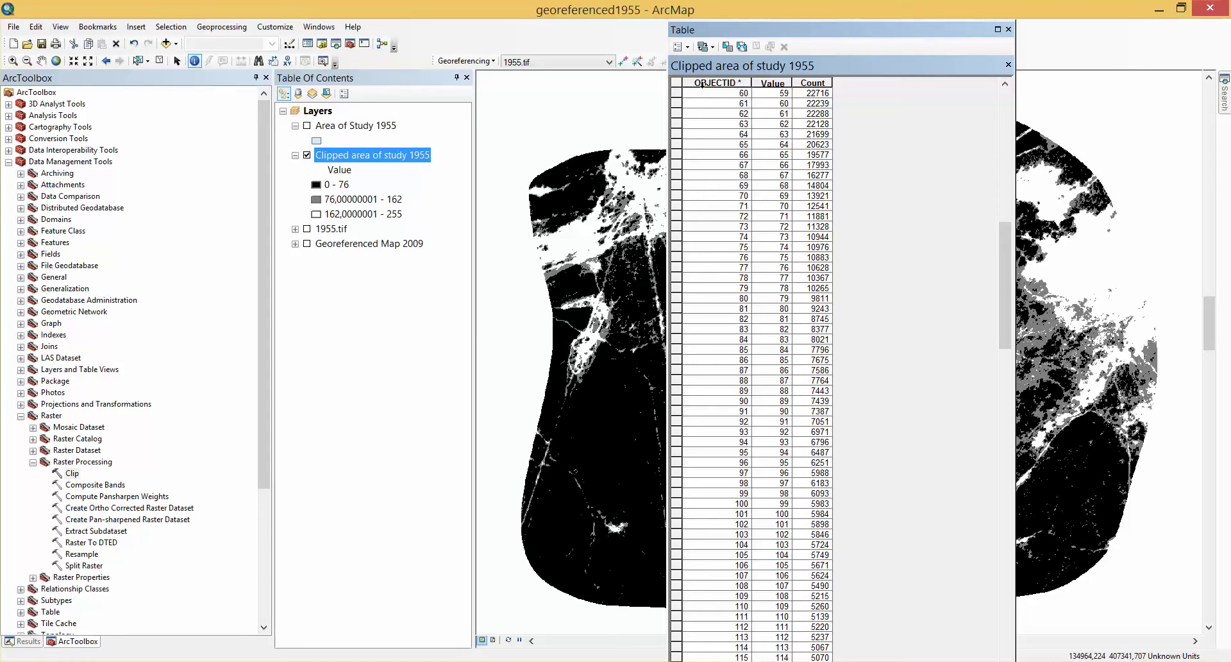
- Set up an export of all table records to a text file named Analysis 1955 in the GIS Data folder
{"action": "left_click", "coordinate": [686, 47]}
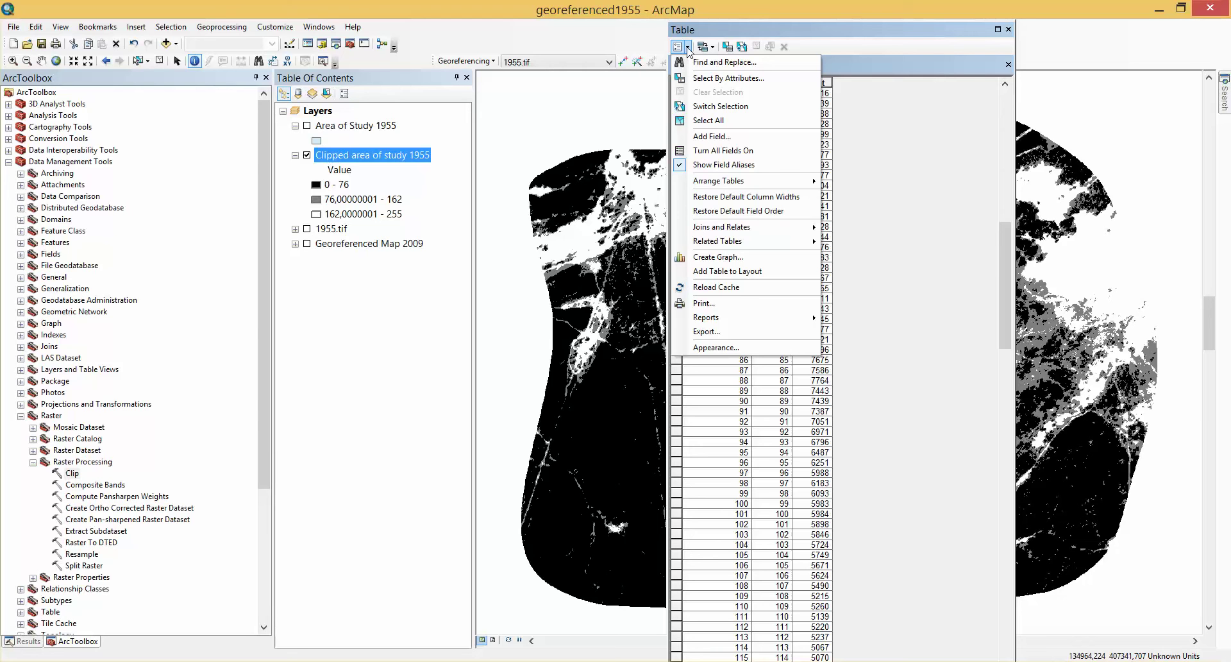
{"action": "left_click", "coordinate": [704, 332]}
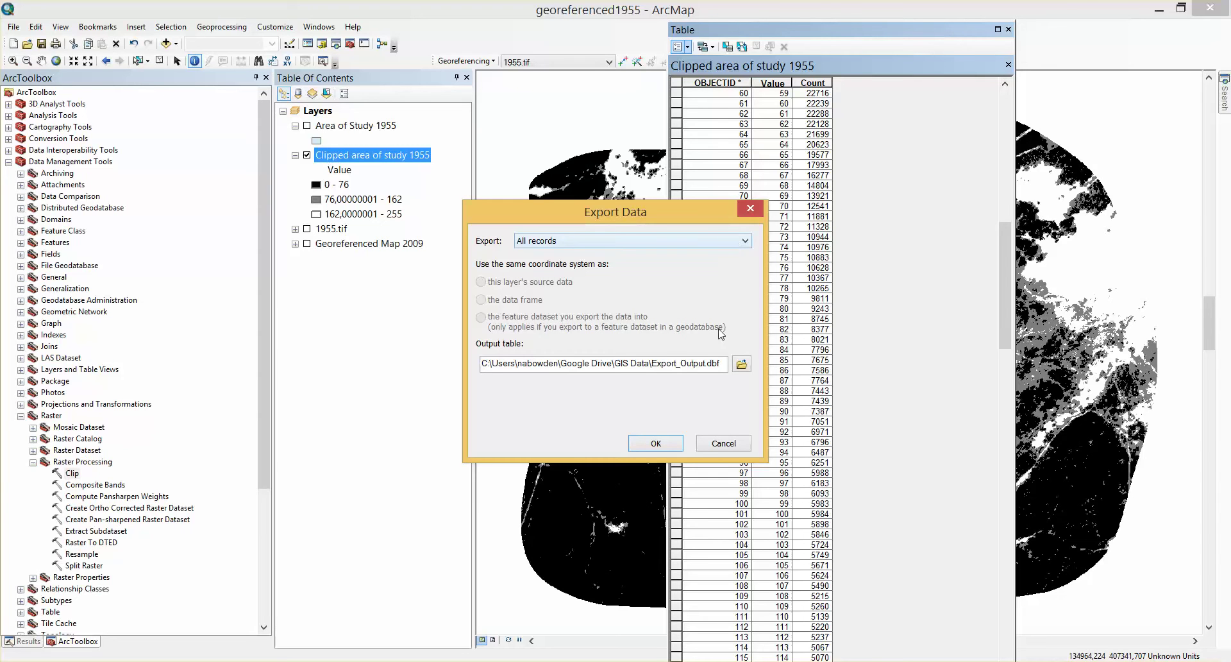
{"action": "left_click", "coordinate": [742, 364]}
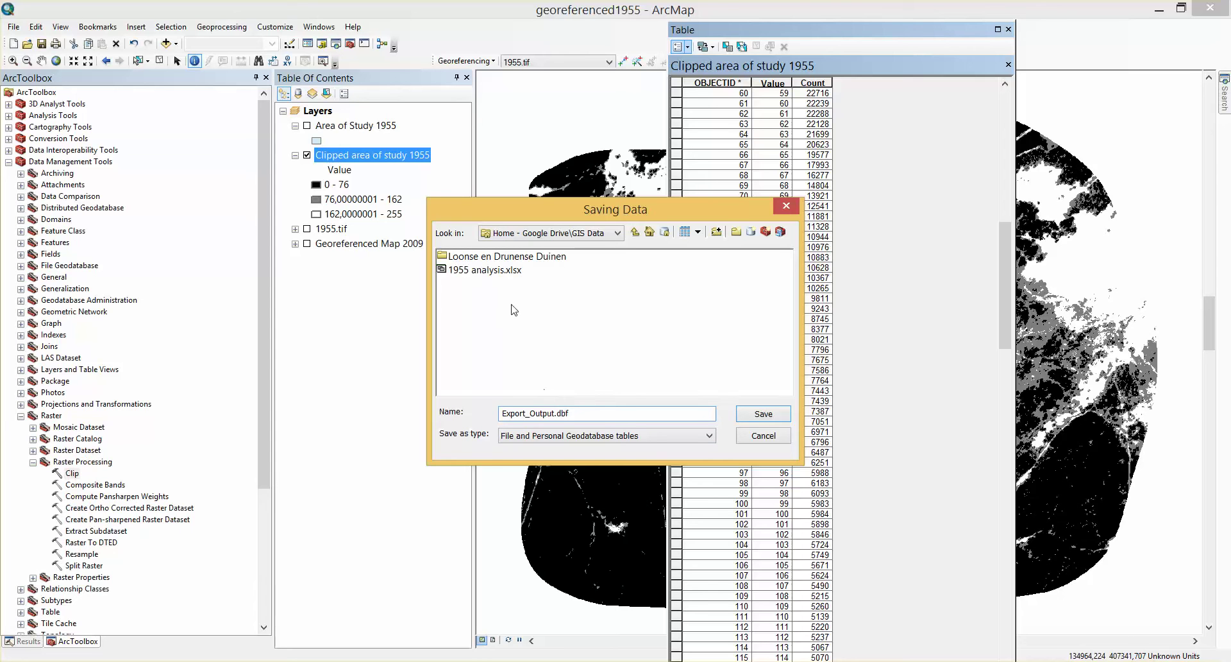
{"action": "left_click", "coordinate": [507, 276]}
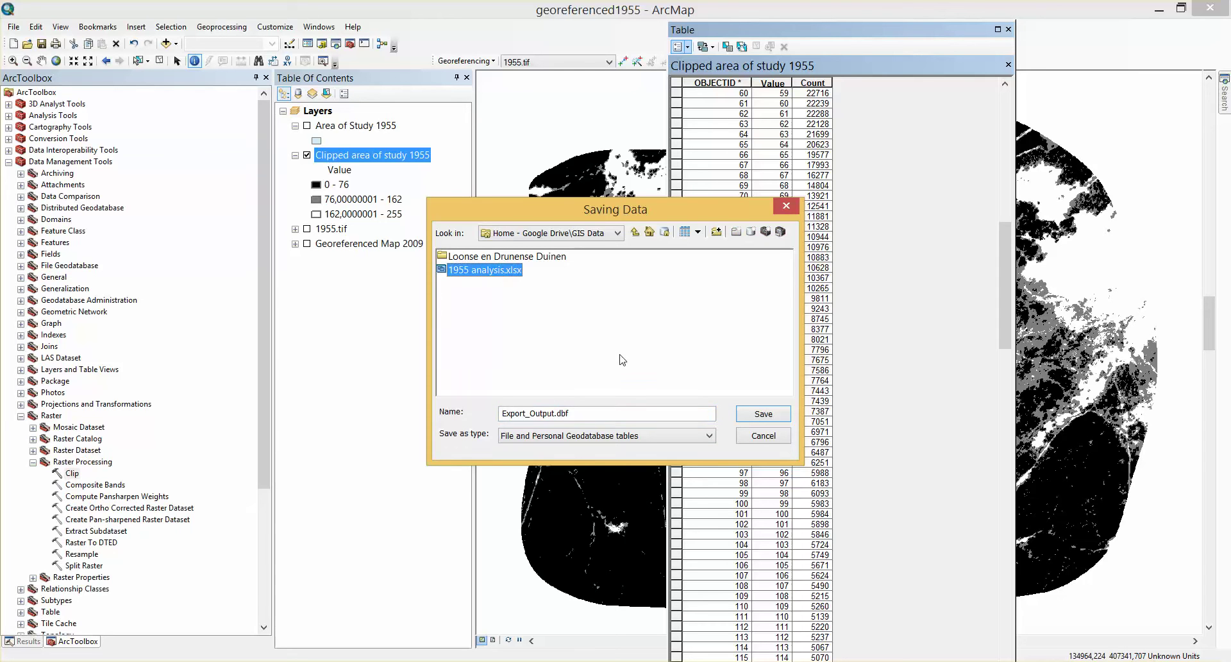
{"action": "left_click", "coordinate": [576, 415]}
{"action": "left_click_drag", "start_coordinate": [576, 415], "coordinate": [502, 416]}
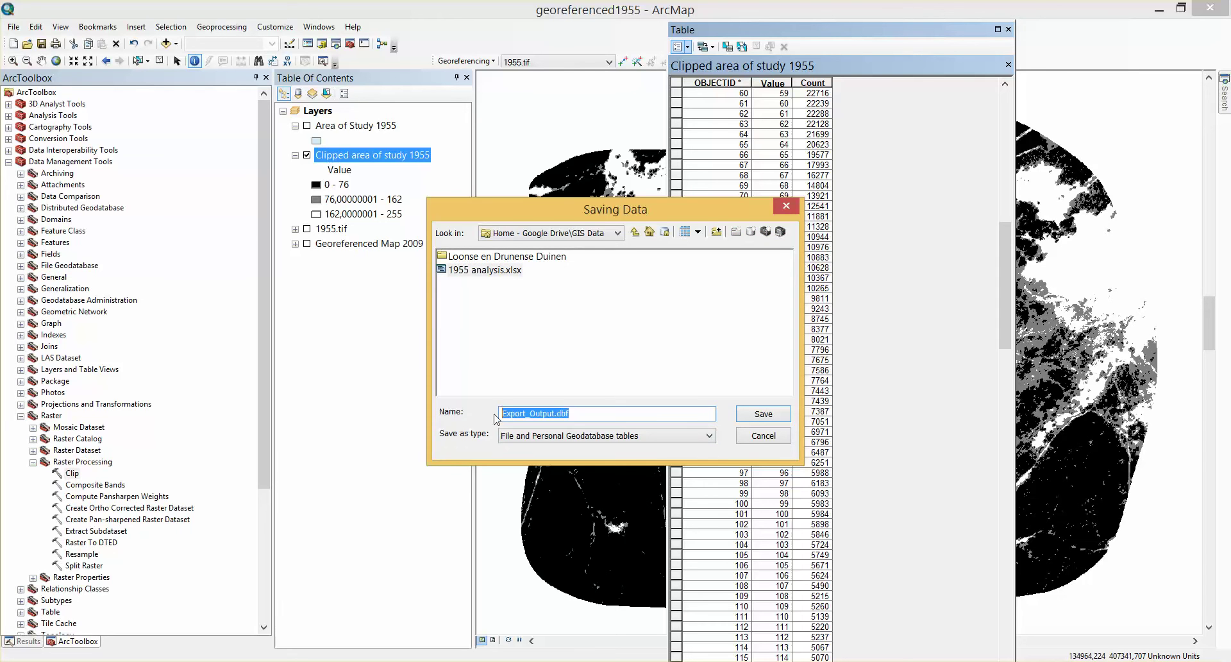
{"action": "type", "text": "Analysis 1955"}
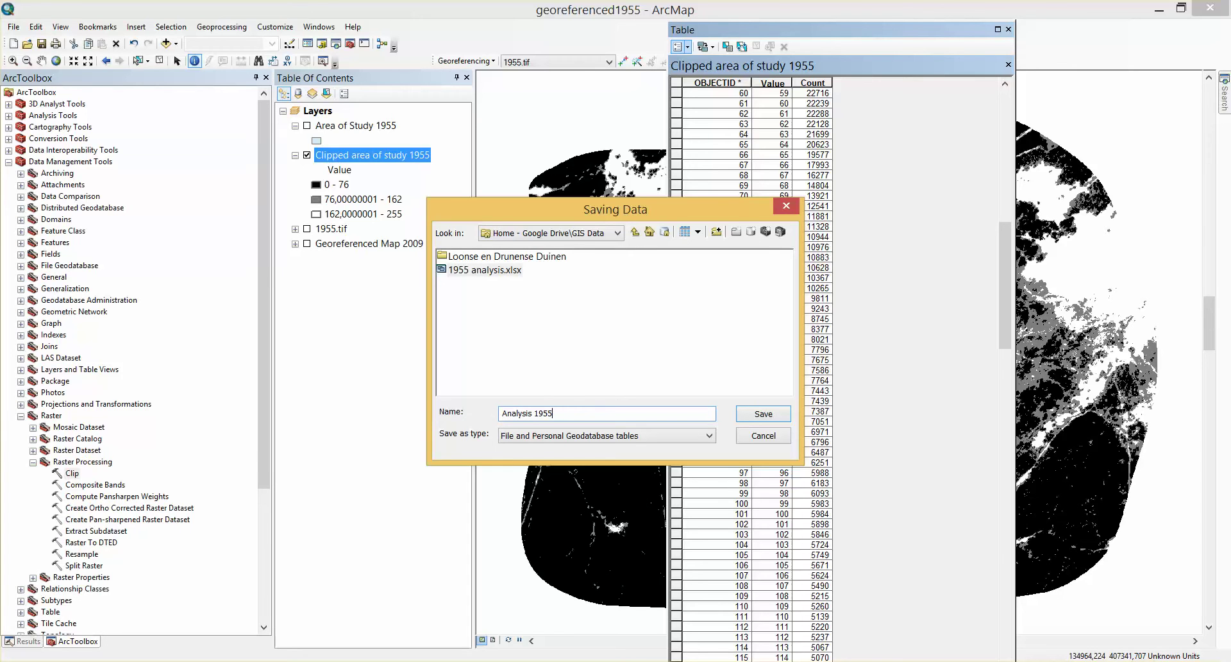
{"action": "left_click", "coordinate": [709, 439]}
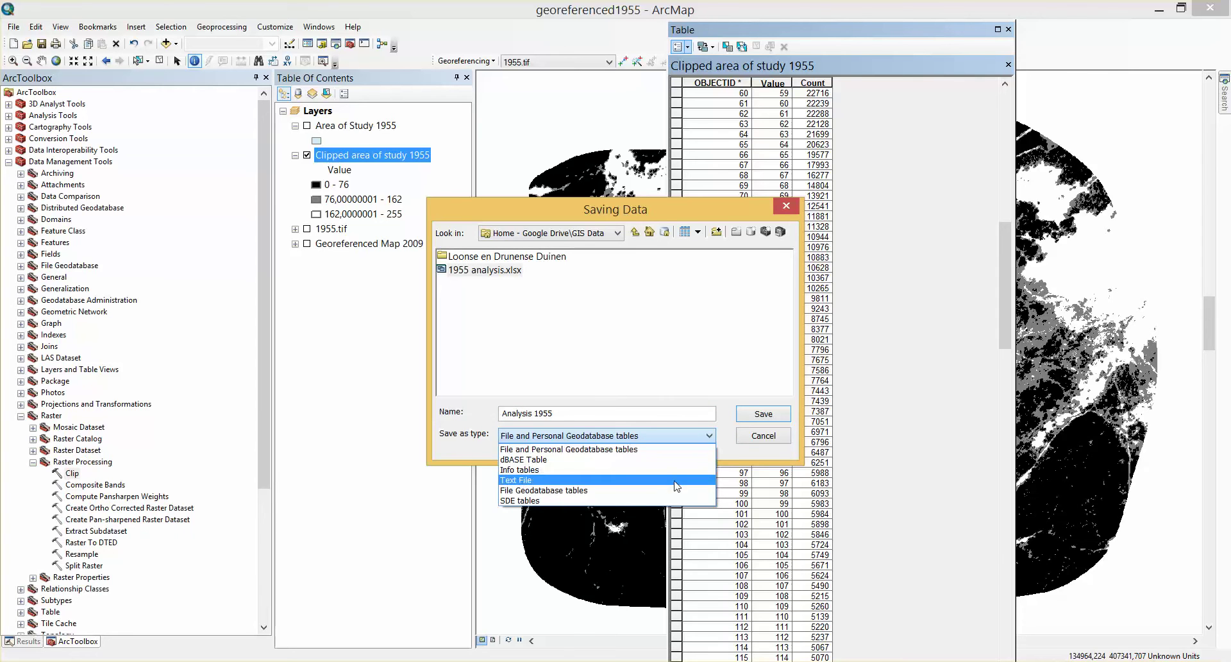
{"action": "left_click", "coordinate": [677, 487]}
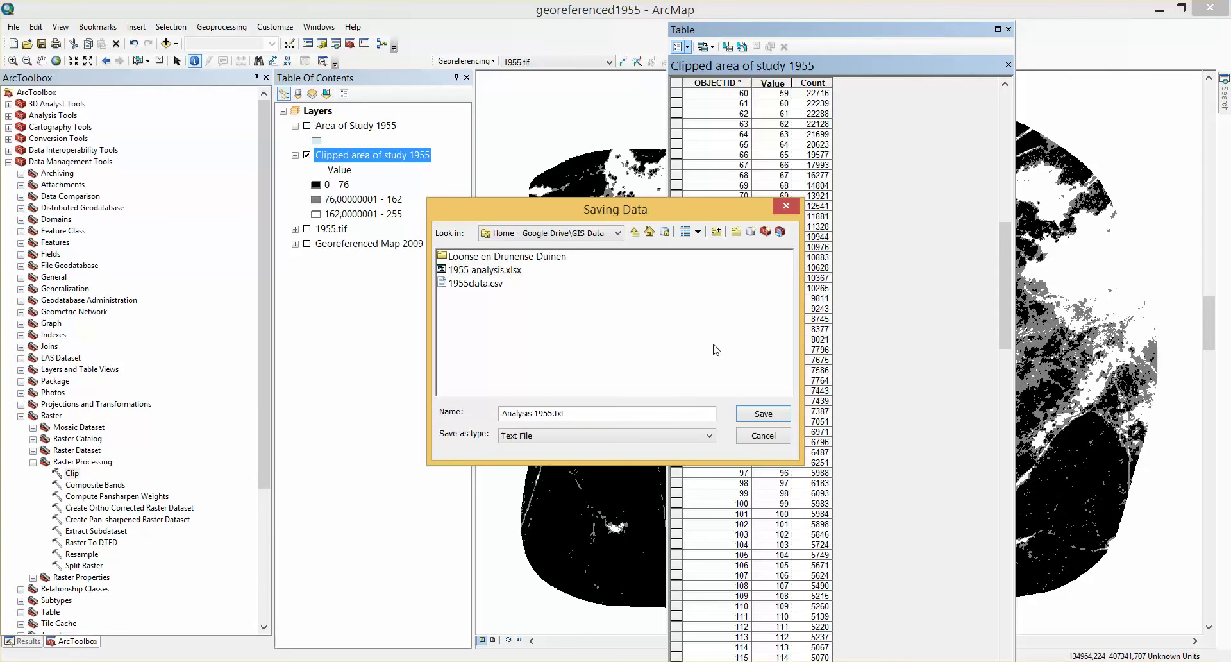
{"action": "left_click", "coordinate": [757, 415]}
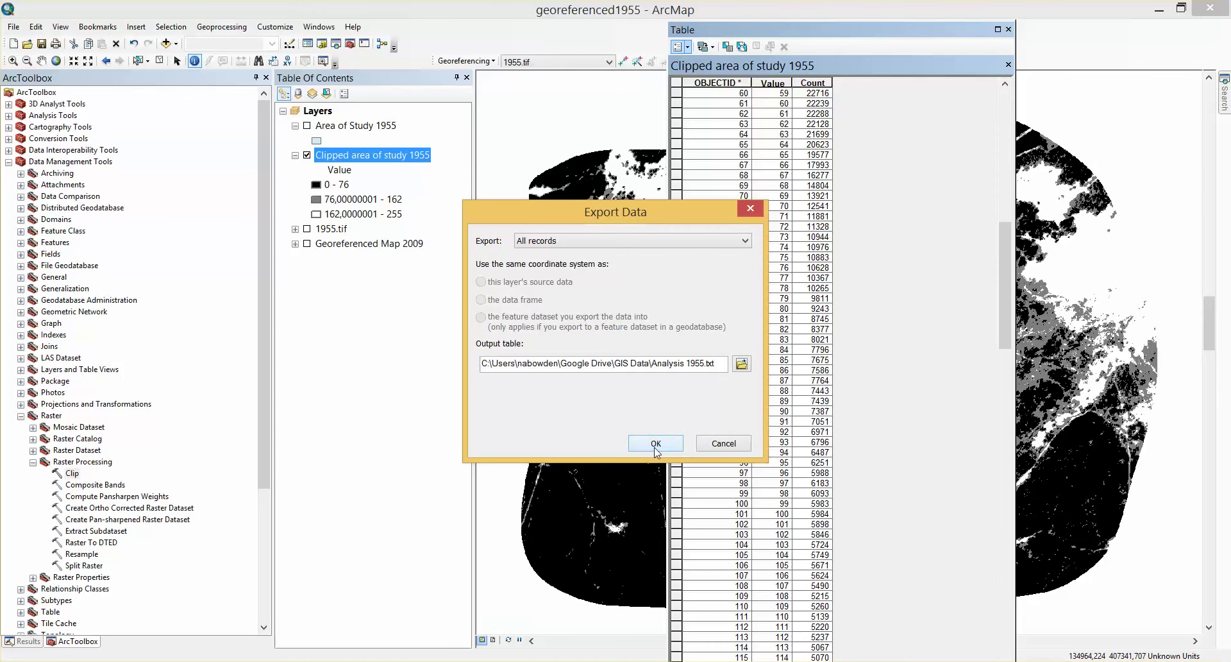
- Run the export without adding the new table to the map, and close the attribute table
{"action": "left_click", "coordinate": [653, 449]}
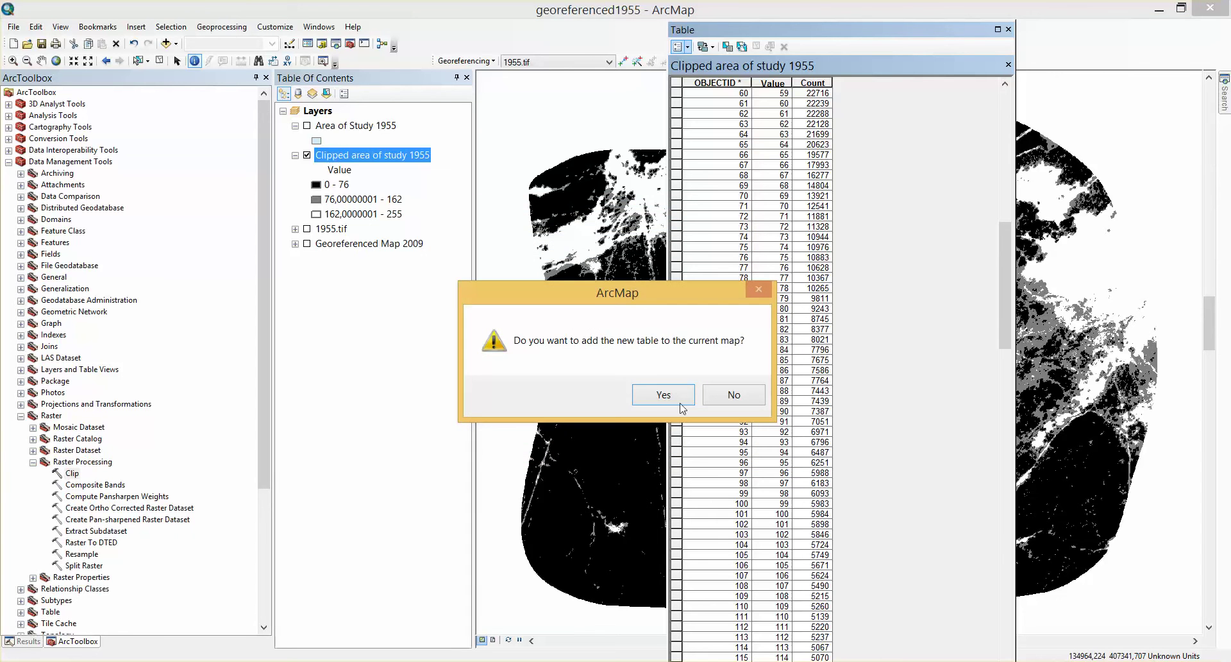
{"action": "left_click", "coordinate": [731, 395]}
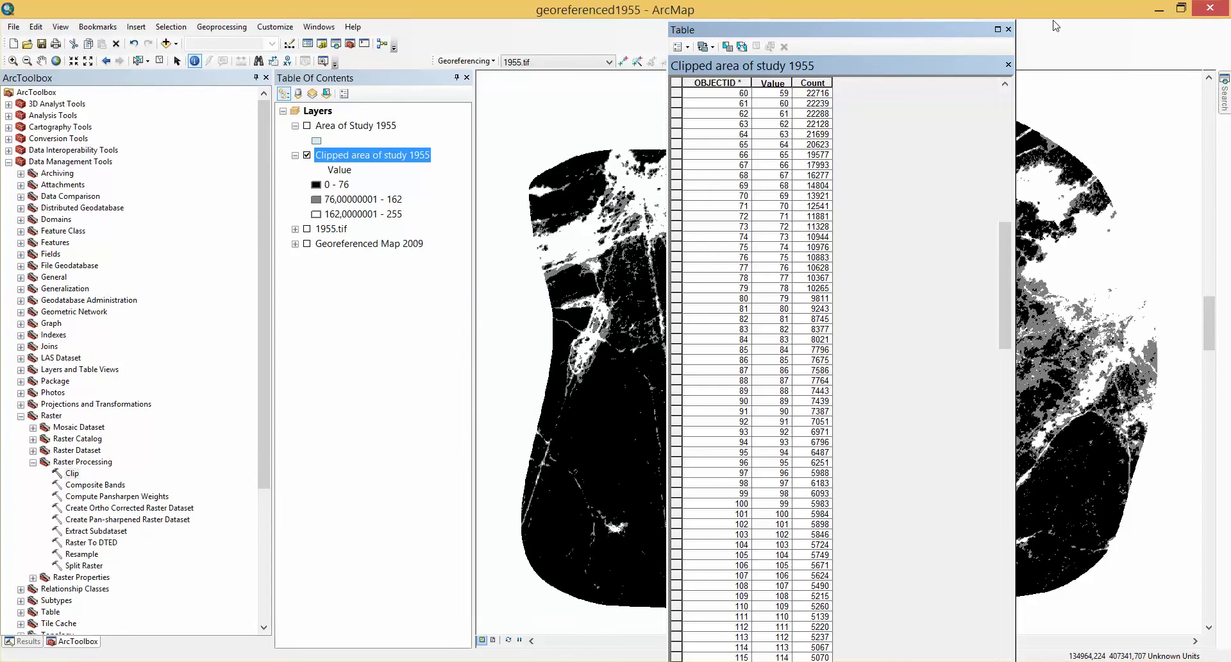
{"action": "left_click", "coordinate": [1008, 29]}
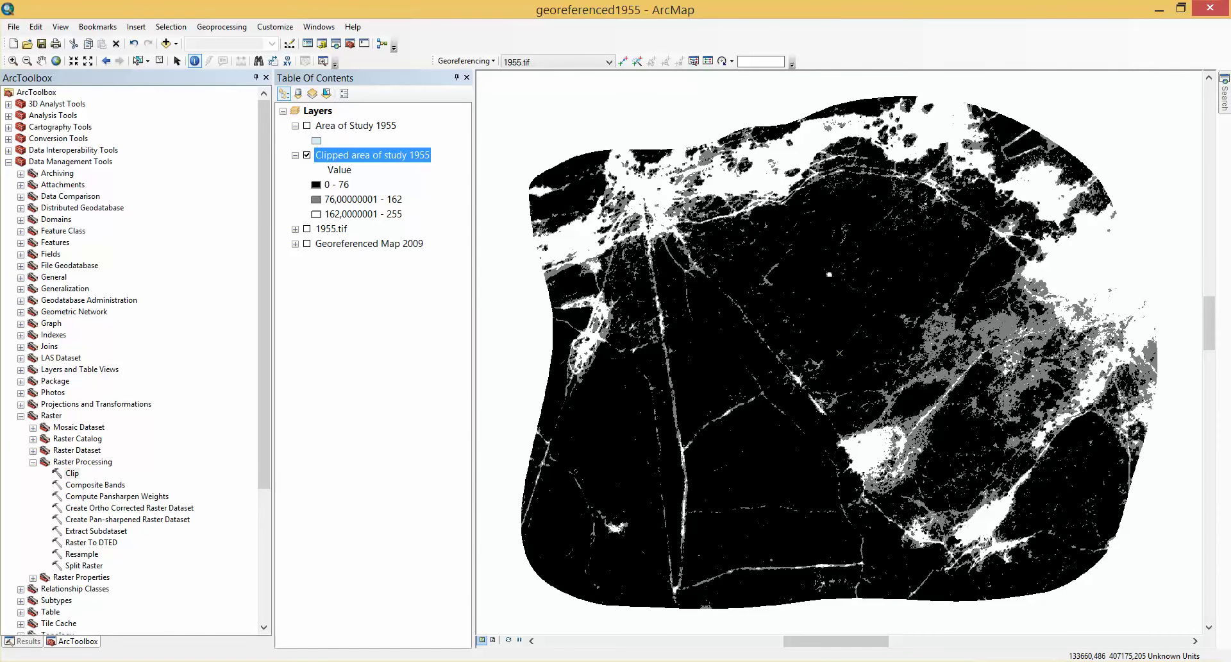
- Switch to Excel and create a blank workbook
{"action": "key", "text": "super"}
{"action": "left_click", "coordinate": [72, 354]}
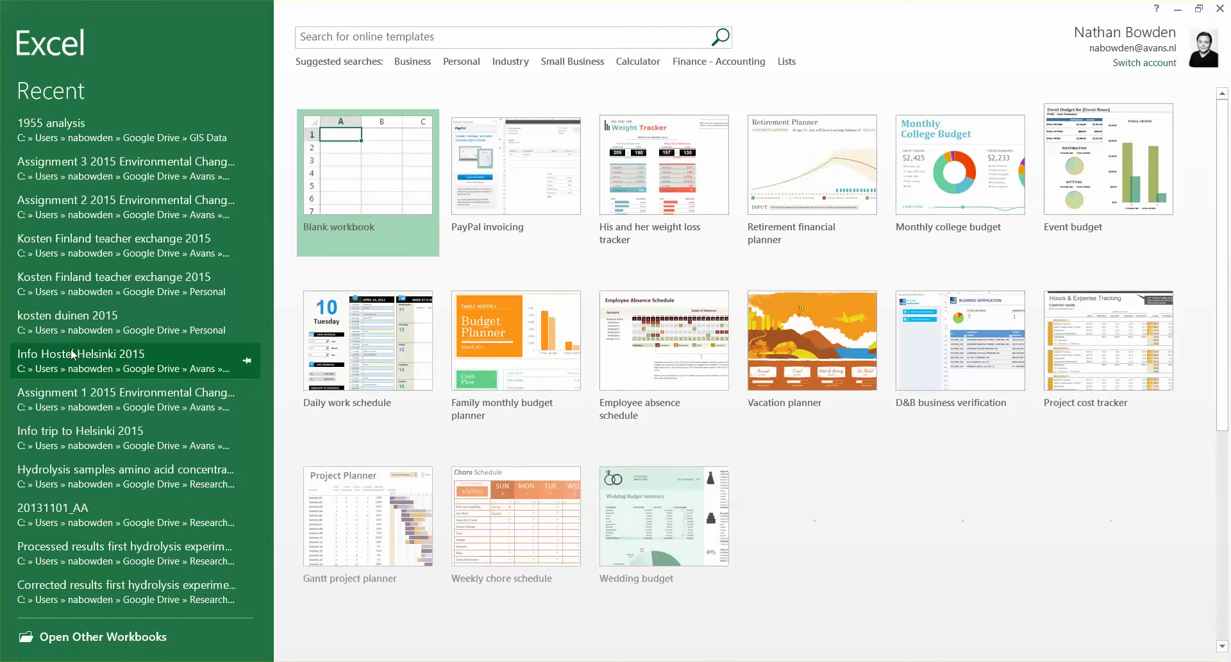
{"action": "left_click", "coordinate": [372, 175]}
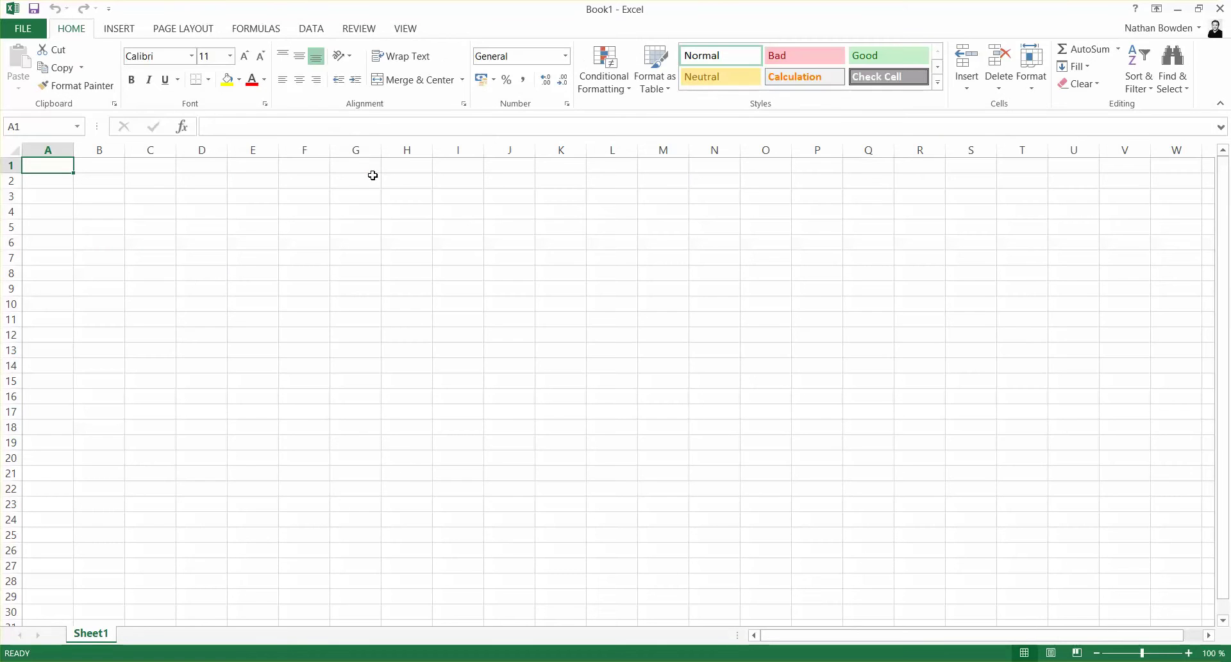
- Start a text data import of the Analysis_1955 file from the GIS Data folder in Google Drive
{"action": "left_click", "coordinate": [319, 33]}
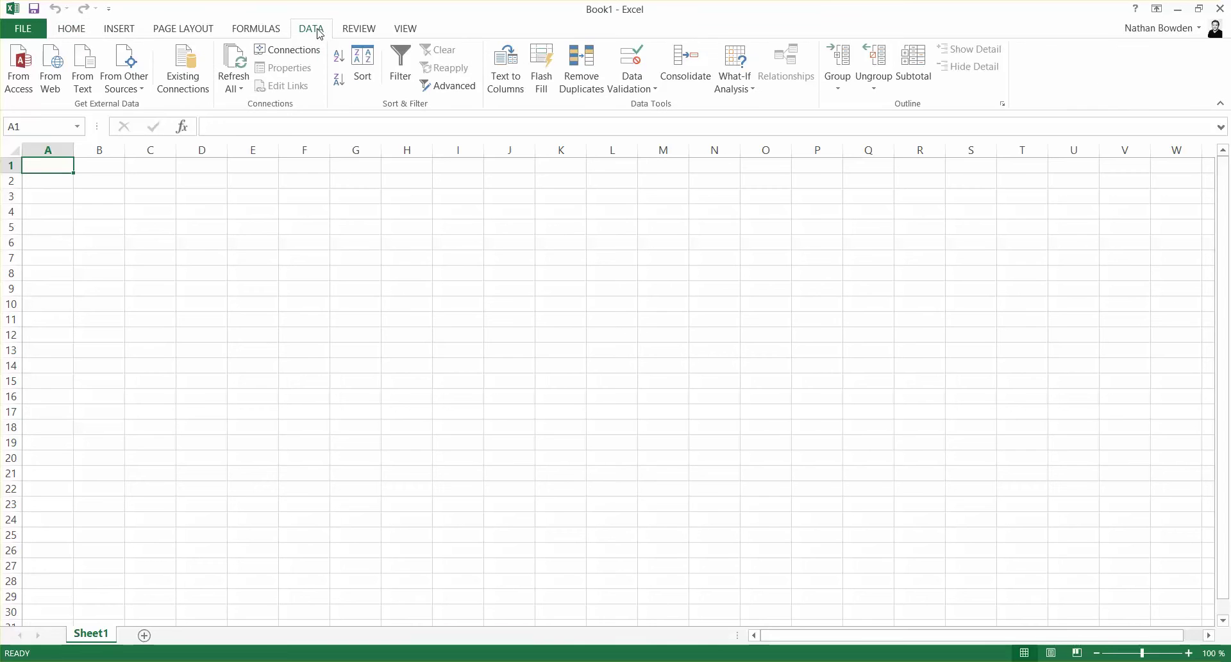
{"action": "left_click", "coordinate": [90, 69]}
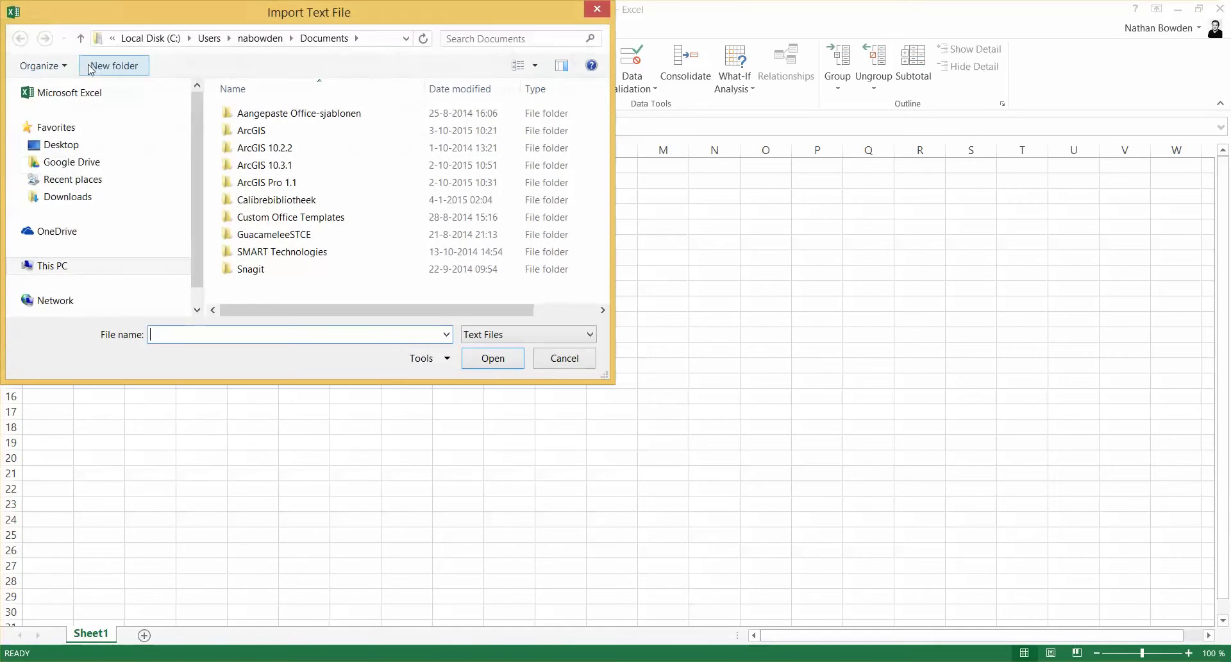
{"action": "left_click", "coordinate": [85, 163]}
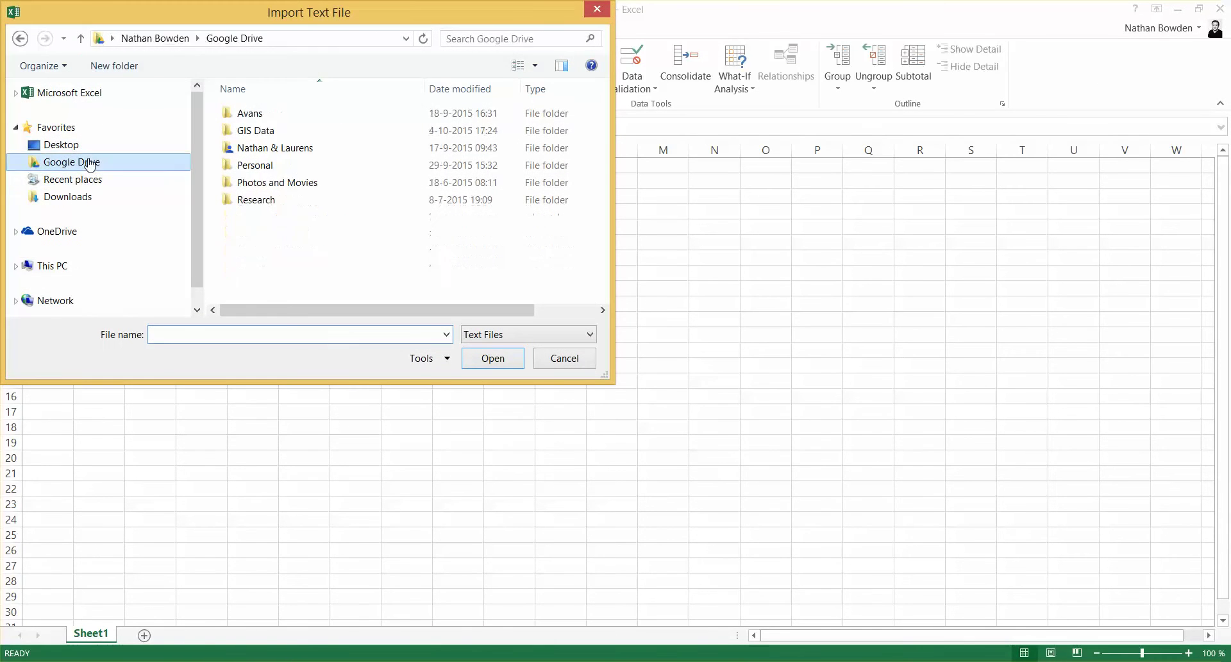
{"action": "double_click", "coordinate": [260, 130]}
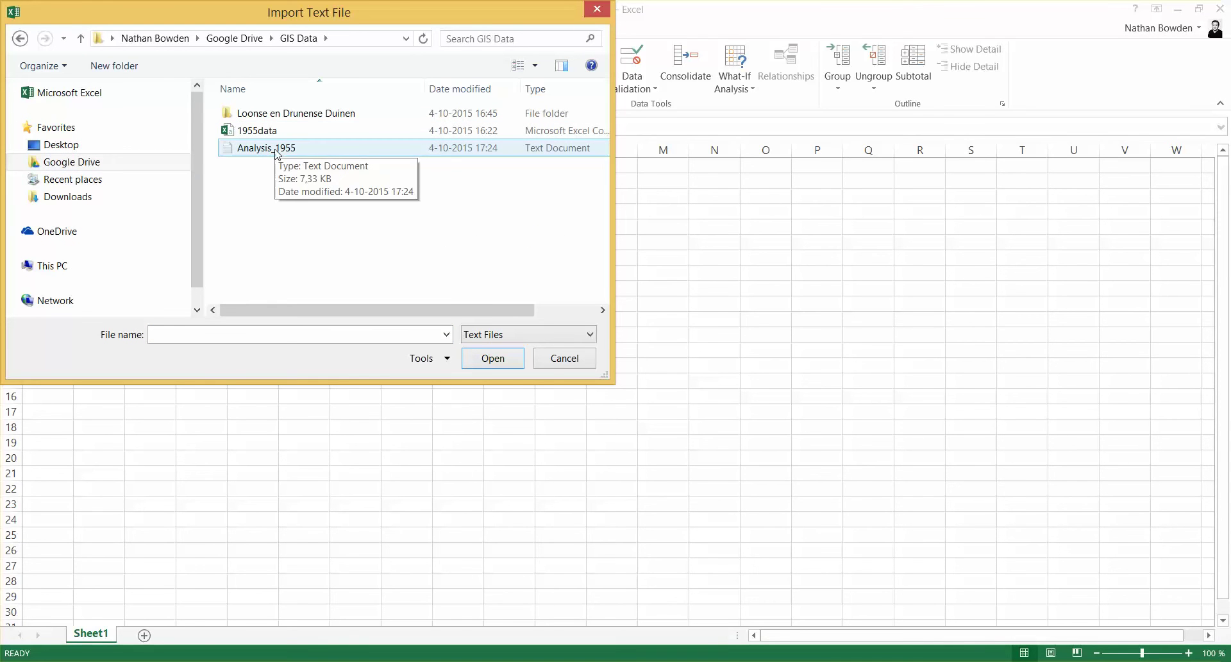
{"action": "left_click", "coordinate": [279, 136]}
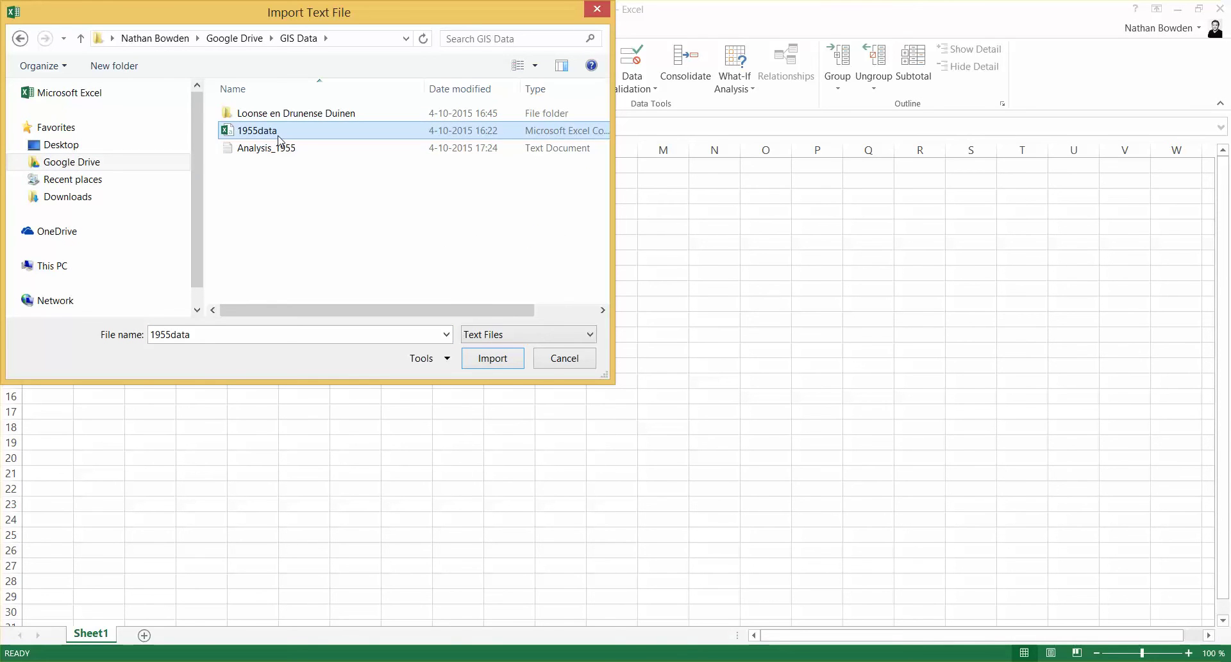
{"action": "left_click", "coordinate": [273, 150]}
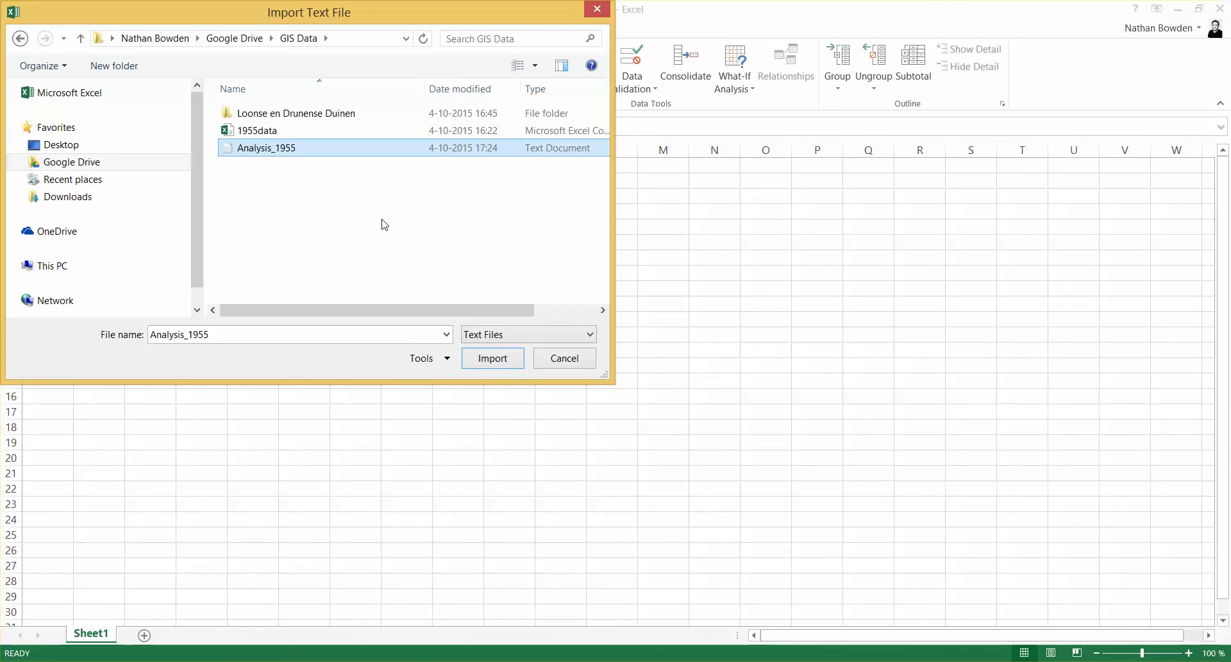
{"action": "left_click", "coordinate": [492, 358]}
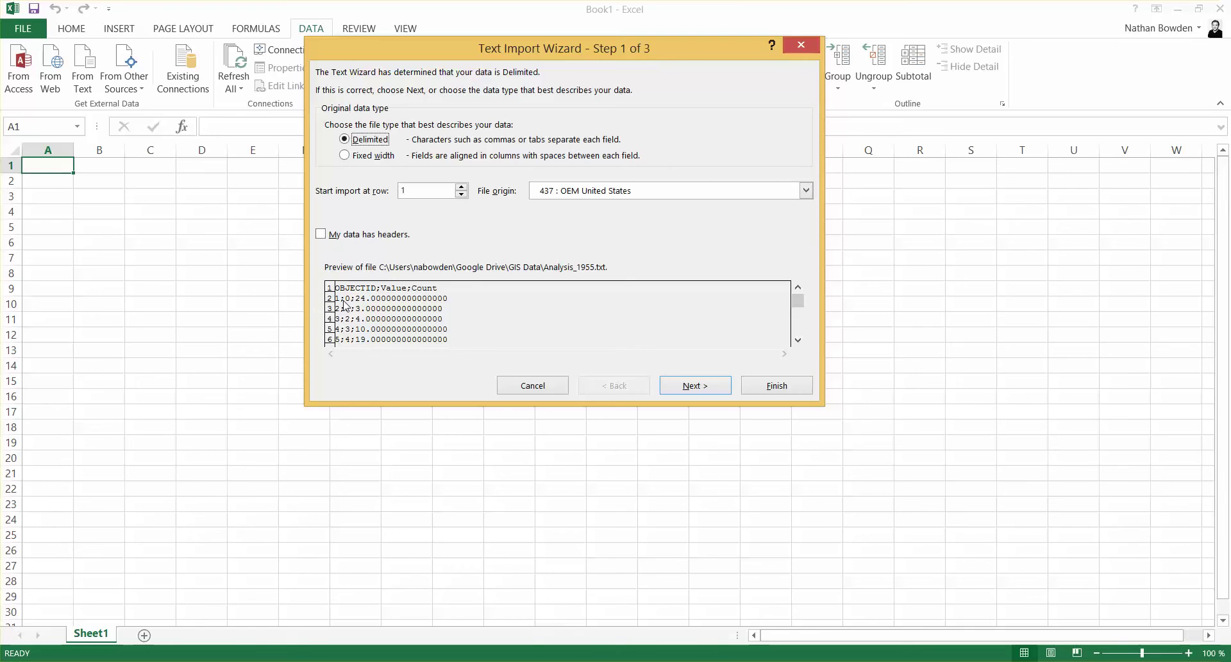
- Import the delimited data with semicolon as the only delimiter and General column format, placing it at cell A1 of the existing worksheet
{"action": "left_click", "coordinate": [696, 385]}
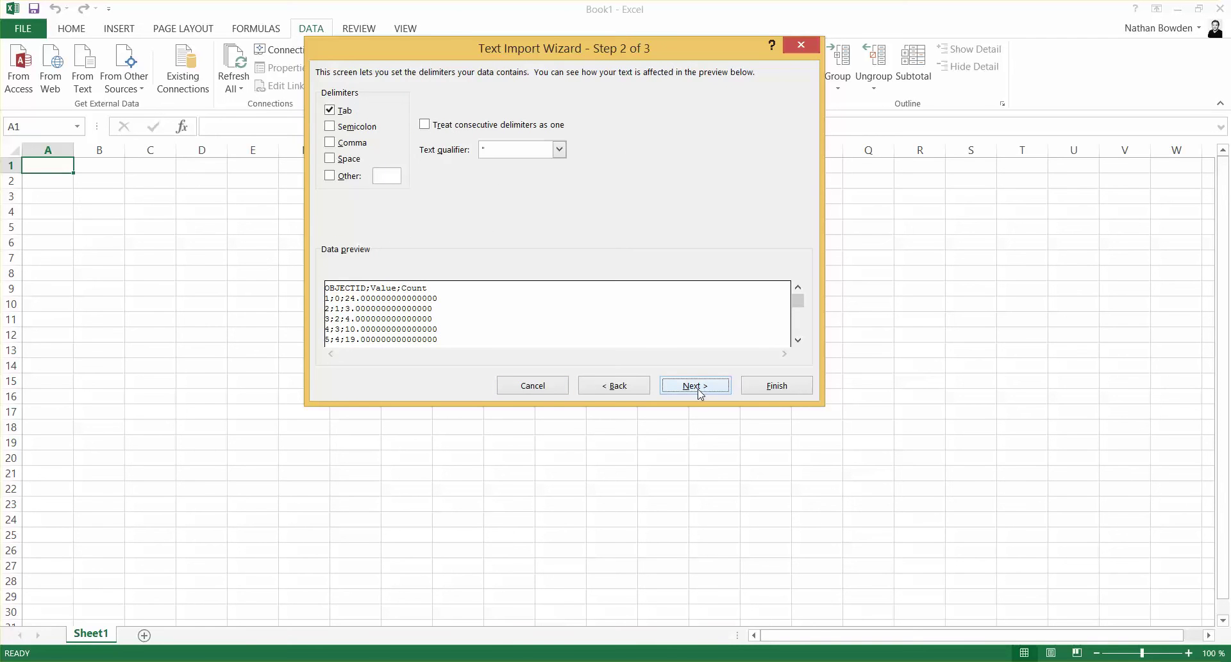
{"action": "left_click", "coordinate": [330, 127]}
{"action": "left_click", "coordinate": [331, 111]}
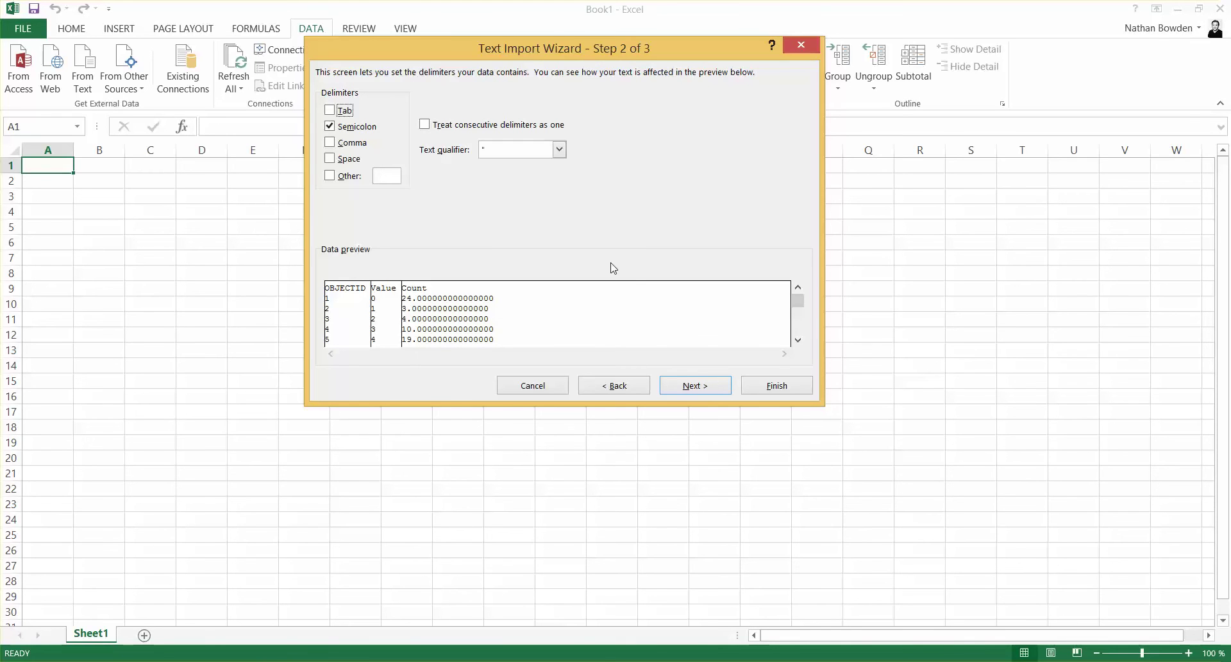
{"action": "left_click", "coordinate": [713, 386]}
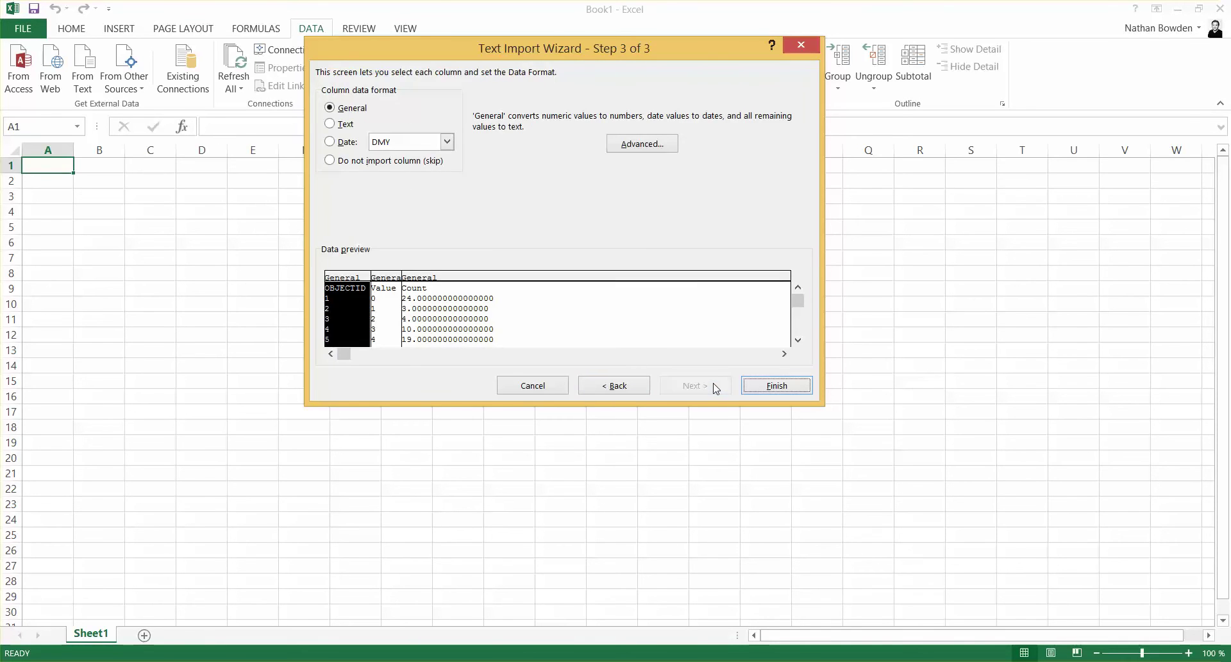
{"action": "left_click", "coordinate": [776, 386]}
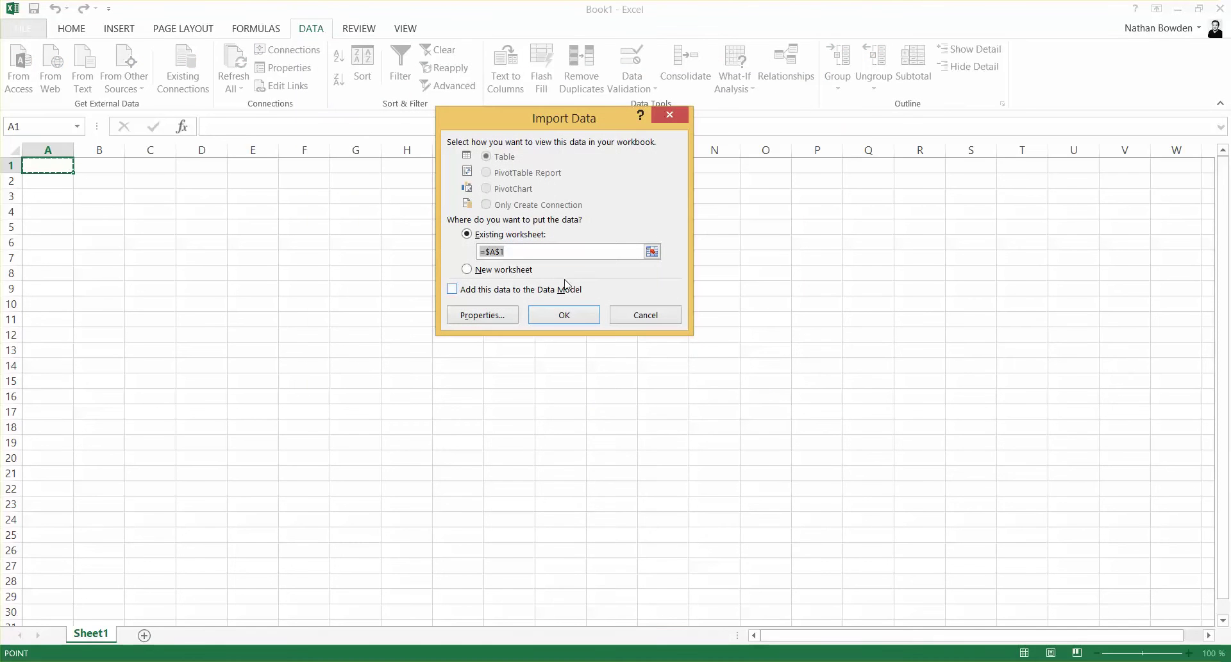
{"action": "left_click", "coordinate": [580, 320]}
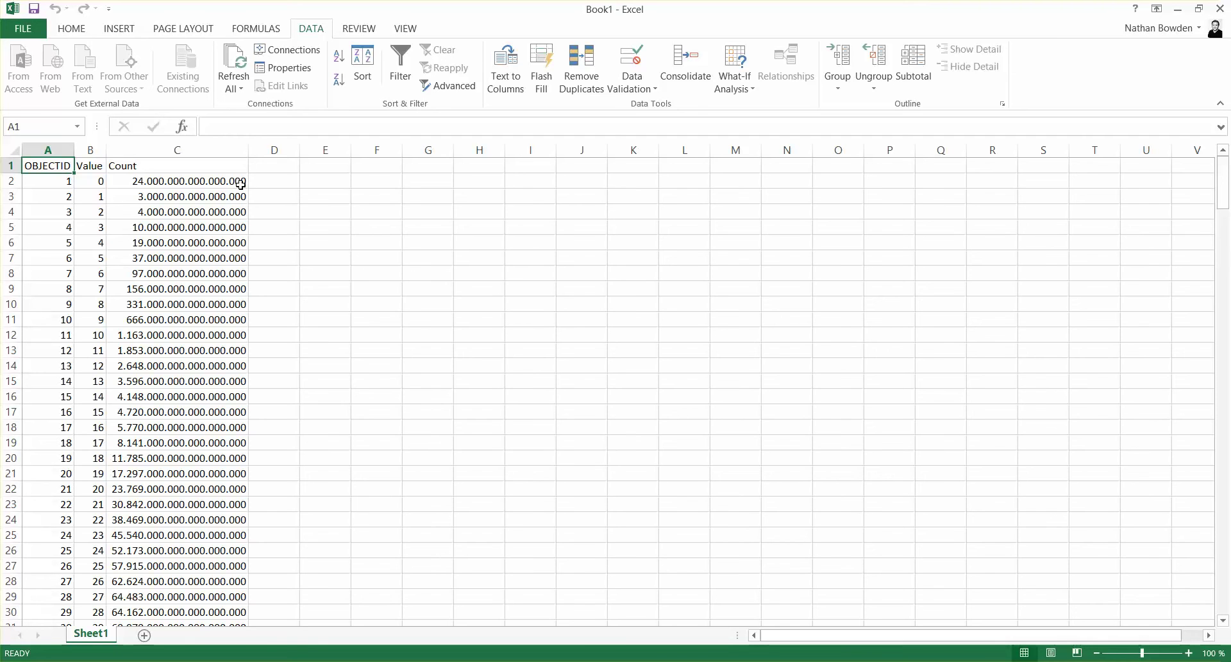
{"action": "left_click", "coordinate": [272, 181]}
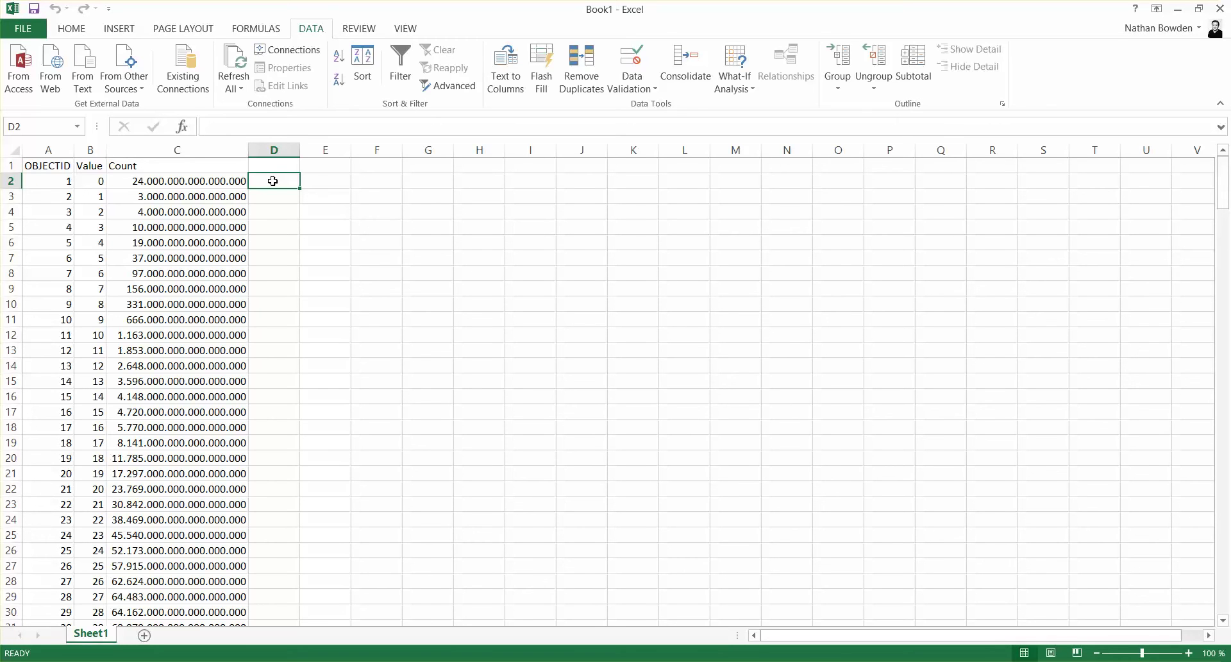
{"action": "type", "text": "="}
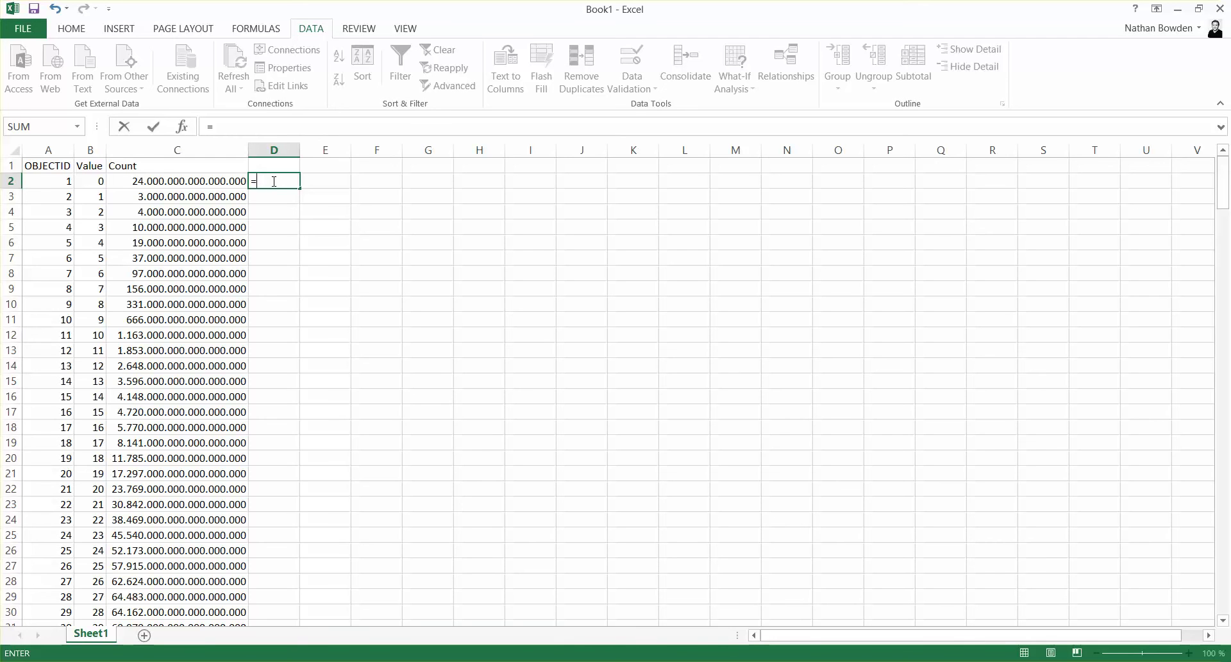
{"action": "key", "text": "Left"}
{"action": "type", "text": "/"}
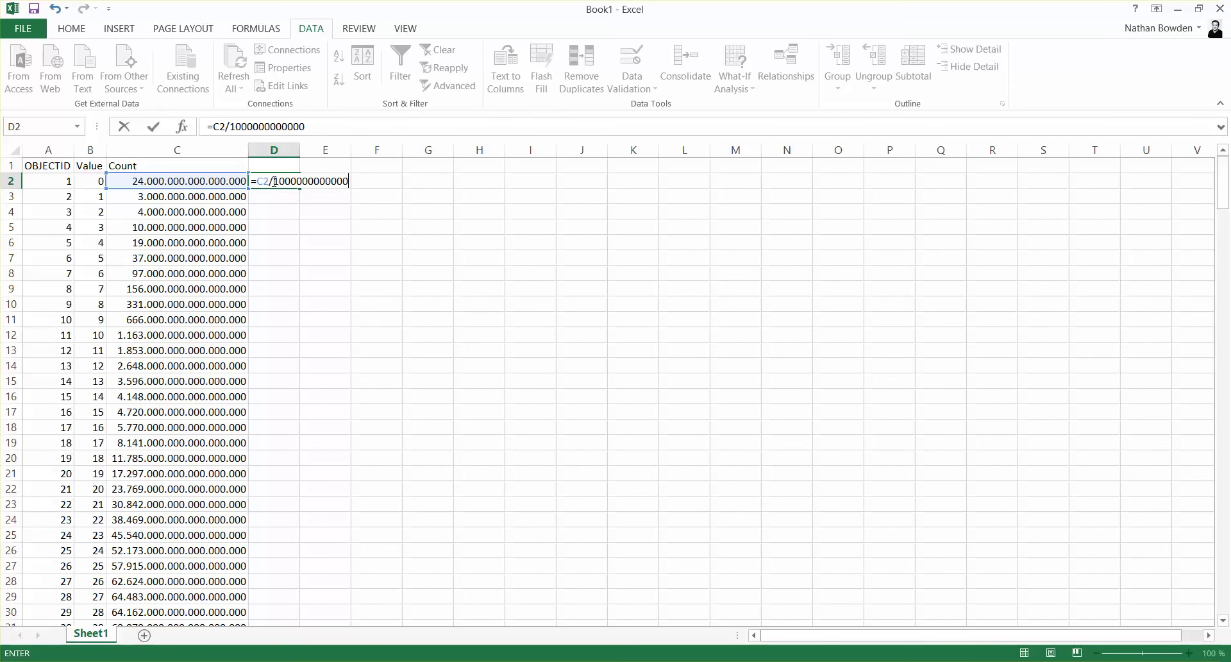
{"action": "key", "text": "Return"}
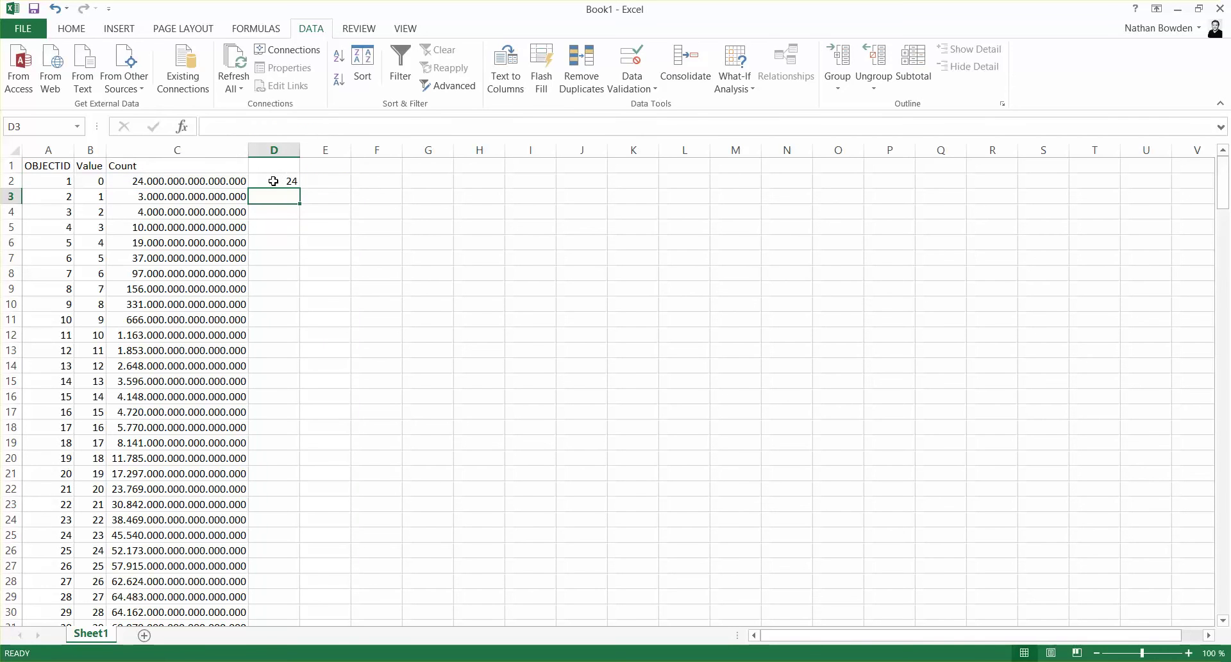
{"action": "left_click", "coordinate": [282, 180]}
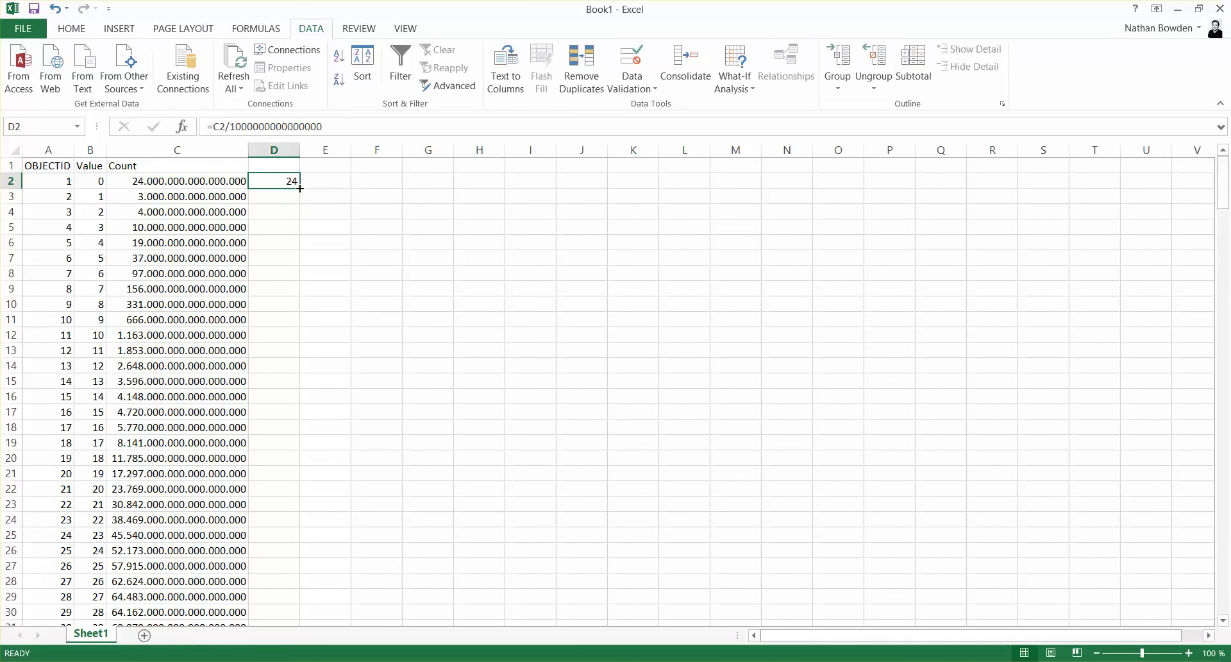
{"action": "double_click", "coordinate": [300, 188]}
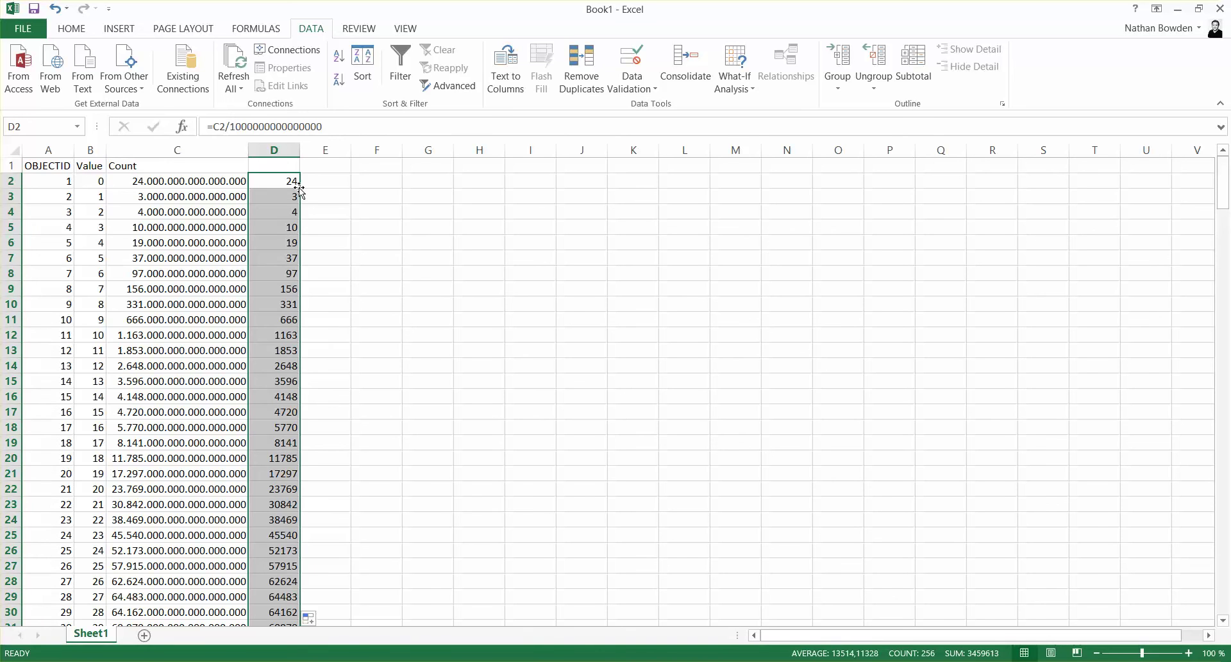
- Check the first class's upper limit in ArcMap, return to Excel, and enter =SUM(D2:D78) in cell E78 beside value 76
{"action": "key", "text": "alt+Tab"}
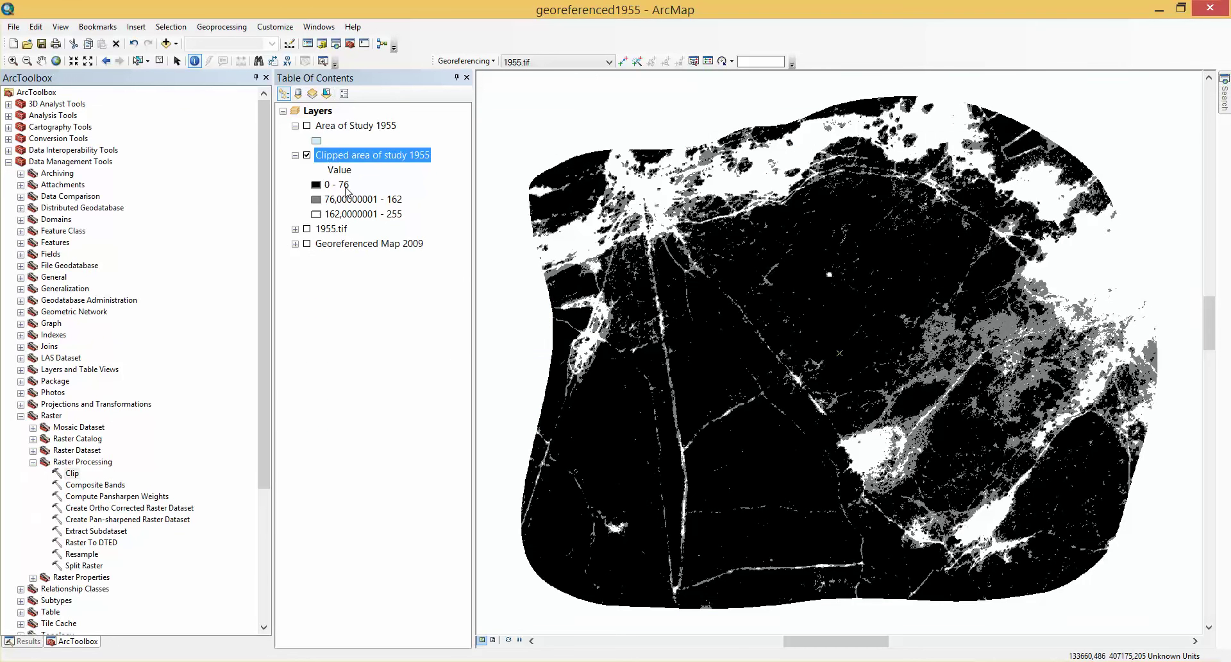
{"action": "key", "text": "alt+Tab"}
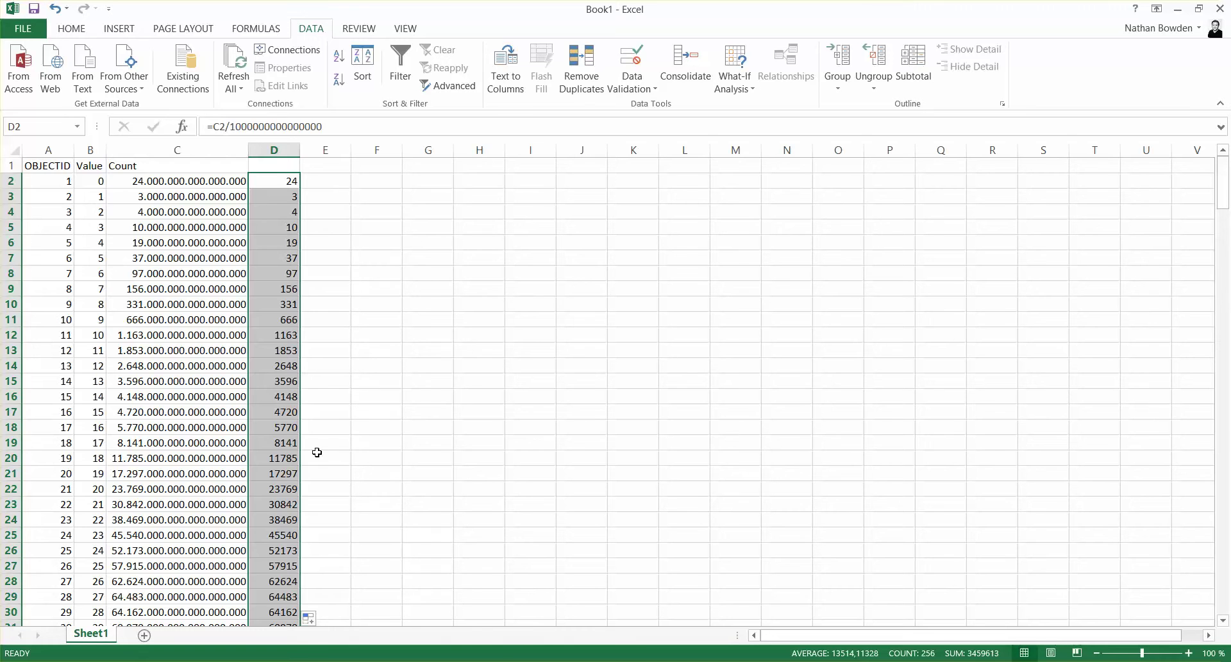
{"action": "left_click", "coordinate": [185, 573]}
{"action": "key", "text": "Left"}
{"action": "key", "text": "Down"}
{"action": "key", "text": "Down"}
{"action": "key", "text": "Down"}
{"action": "key", "text": "Down"}
{"action": "key", "text": "Down"}
{"action": "key", "text": "Down"}
{"action": "key", "text": "Down"}
{"action": "key", "text": "Down"}
{"action": "key", "text": "Down"}
{"action": "key", "text": "Down"}
{"action": "key", "text": "Down"}
{"action": "key", "text": "Down"}
{"action": "key", "text": "Down"}
{"action": "key", "text": "Down"}
{"action": "key", "text": "Down"}
{"action": "key", "text": "Down"}
{"action": "key", "text": "Down"}
{"action": "key", "text": "Down"}
{"action": "key", "text": "Down"}
{"action": "key", "text": "Down"}
{"action": "key", "text": "Down"}
{"action": "key", "text": "Down"}
{"action": "key", "text": "Down"}
{"action": "key", "text": "Down"}
{"action": "key", "text": "Down"}
{"action": "key", "text": "Down"}
{"action": "key", "text": "Down"}
{"action": "key", "text": "Down"}
{"action": "key", "text": "Down"}
{"action": "key", "text": "Down"}
{"action": "key", "text": "Down"}
{"action": "key", "text": "Down"}
{"action": "key", "text": "Down"}
{"action": "key", "text": "Down"}
{"action": "key", "text": "Down"}
{"action": "key", "text": "Down"}
{"action": "key", "text": "Down"}
{"action": "key", "text": "Down"}
{"action": "key", "text": "Down"}
{"action": "key", "text": "Down"}
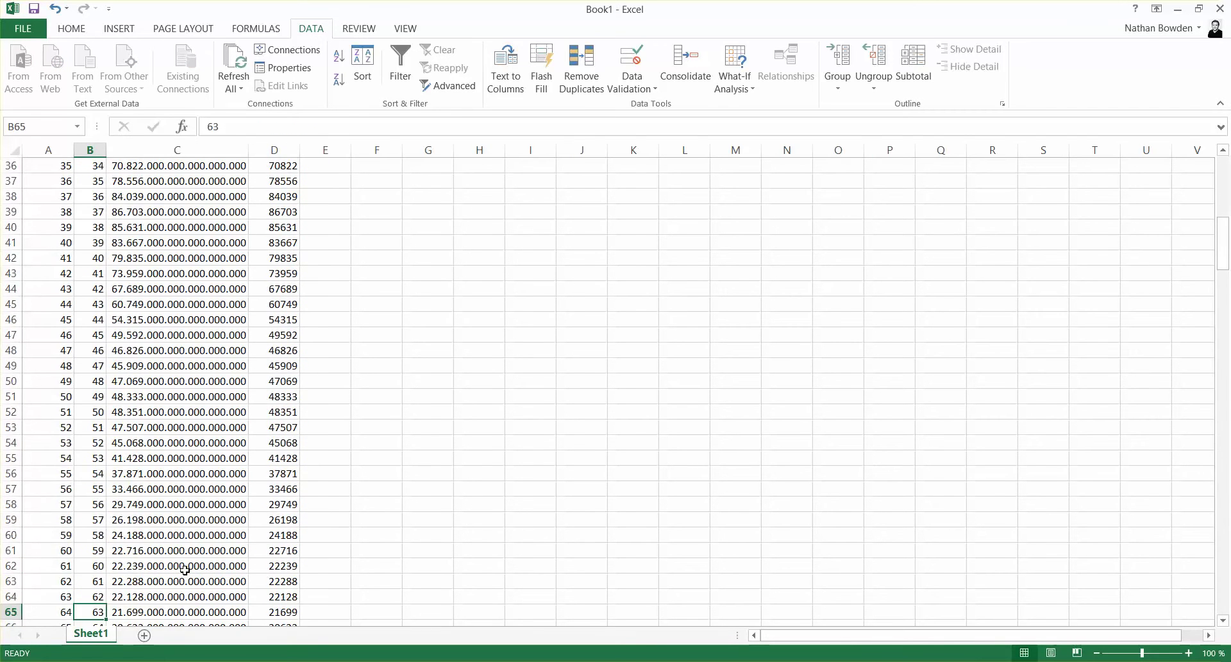
{"action": "key", "text": "Right"}
{"action": "key", "text": "Right"}
{"action": "key", "text": "Right"}
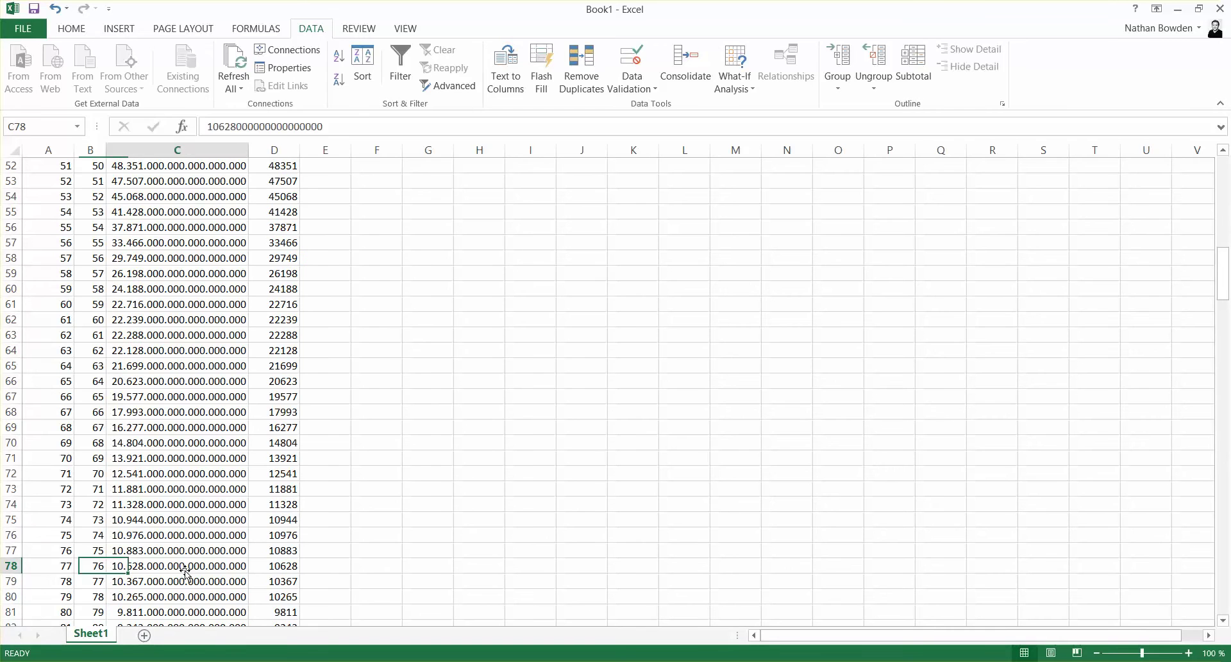
{"action": "type", "text": "=sum"}
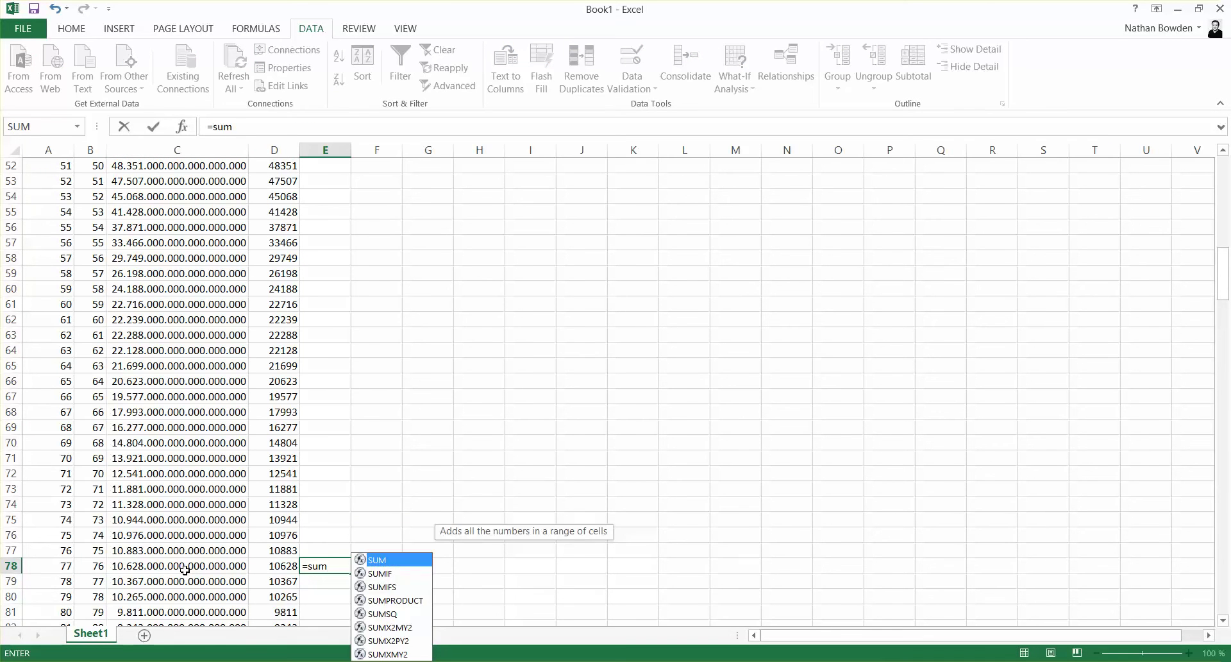
{"action": "type", "text": "("}
{"action": "key", "text": "Left"}
{"action": "key", "text": "shift+Up"}
{"action": "key", "text": "shift+Up"}
{"action": "key", "text": "shift+Up"}
{"action": "key", "text": "shift+Up"}
{"action": "key", "text": "shift+Up"}
{"action": "key", "text": "shift+Up"}
{"action": "key", "text": "shift+Up"}
{"action": "key", "text": "shift+Up"}
{"action": "key", "text": "shift+Up"}
{"action": "key", "text": "shift+Up"}
{"action": "key", "text": "shift+Up"}
{"action": "key", "text": "shift+Up"}
{"action": "key", "text": "shift+Up"}
{"action": "key", "text": "shift+Up"}
{"action": "key", "text": "shift+Up"}
{"action": "key", "text": "shift+Up"}
{"action": "key", "text": "shift+Up"}
{"action": "key", "text": "shift+Up"}
{"action": "key", "text": "shift+Up"}
{"action": "key", "text": "shift+Up"}
{"action": "key", "text": "shift+Up"}
{"action": "key", "text": "shift+Up"}
{"action": "key", "text": "shift+Up"}
{"action": "key", "text": "shift+Up"}
{"action": "key", "text": "shift+Up"}
{"action": "key", "text": "shift+Up"}
{"action": "key", "text": "shift+Up"}
{"action": "key", "text": "shift+Up"}
{"action": "key", "text": "shift+Up"}
{"action": "key", "text": "shift+Up"}
{"action": "key", "text": "shift+Up"}
{"action": "key", "text": "shift+Up"}
{"action": "key", "text": "shift+Up"}
{"action": "key", "text": "shift+Up"}
{"action": "key", "text": "shift+Up"}
{"action": "key", "text": "shift+Up"}
{"action": "key", "text": "shift+Up"}
{"action": "key", "text": "shift+Up"}
{"action": "key", "text": "shift+Up"}
{"action": "key", "text": "shift+Up"}
{"action": "key", "text": "shift+Up"}
{"action": "key", "text": "shift+Down"}
{"action": "type", "text": ")"}
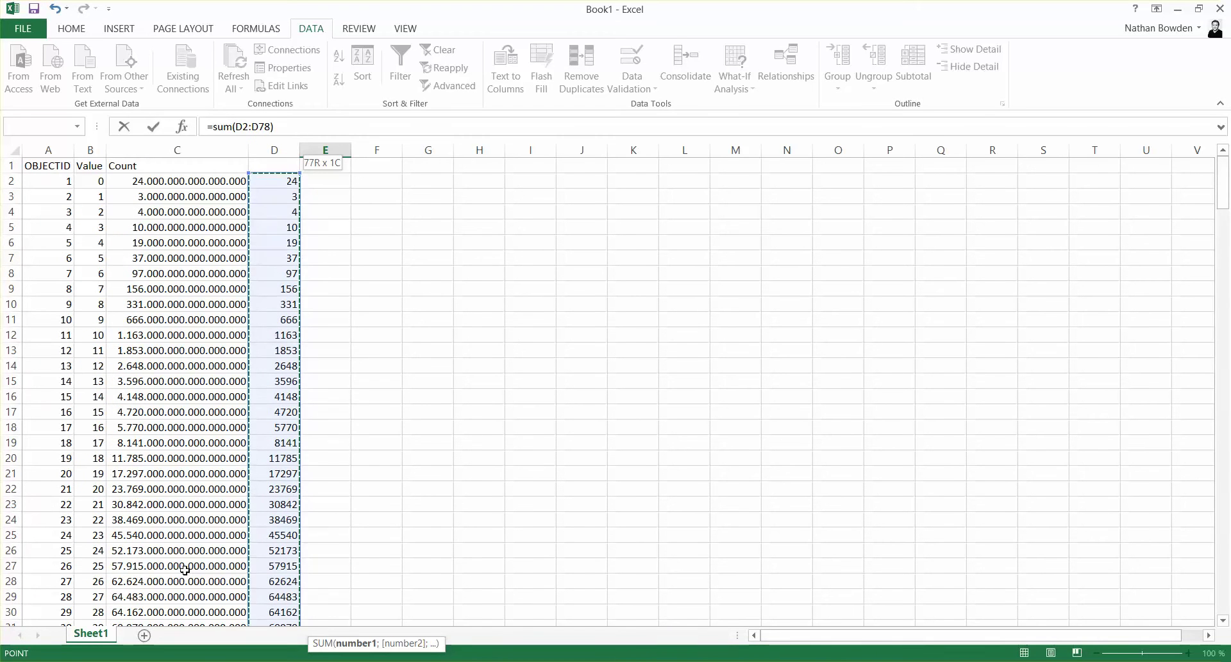
{"action": "key", "text": "Return"}
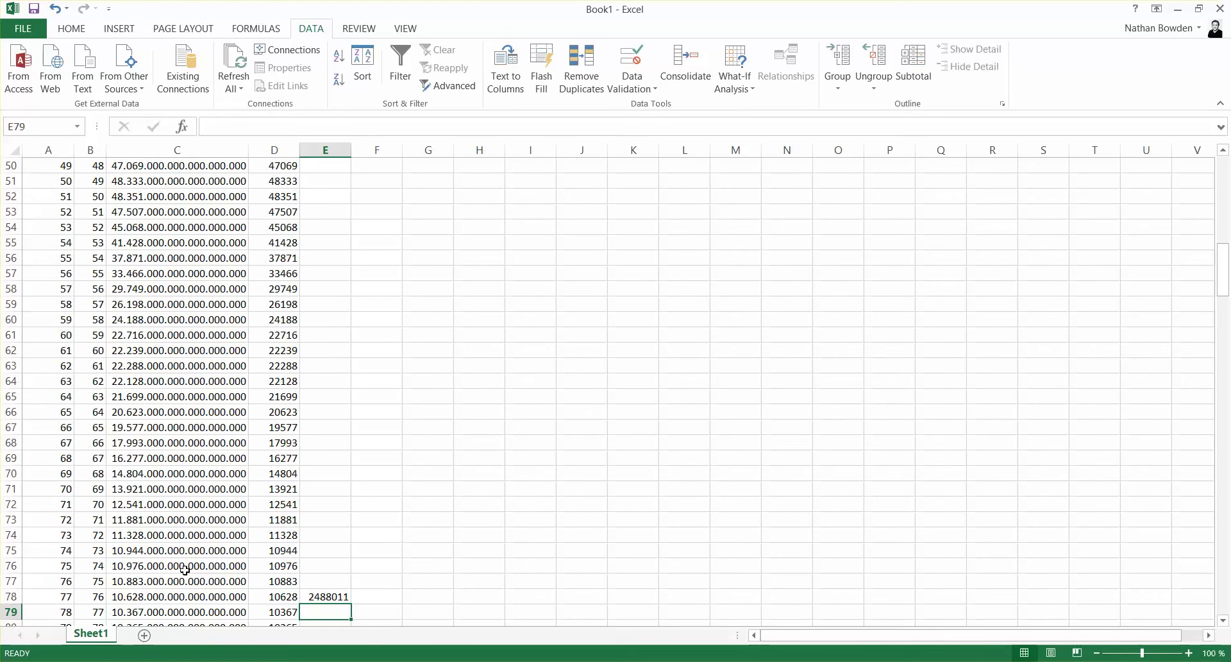
{"action": "key", "text": "Up"}
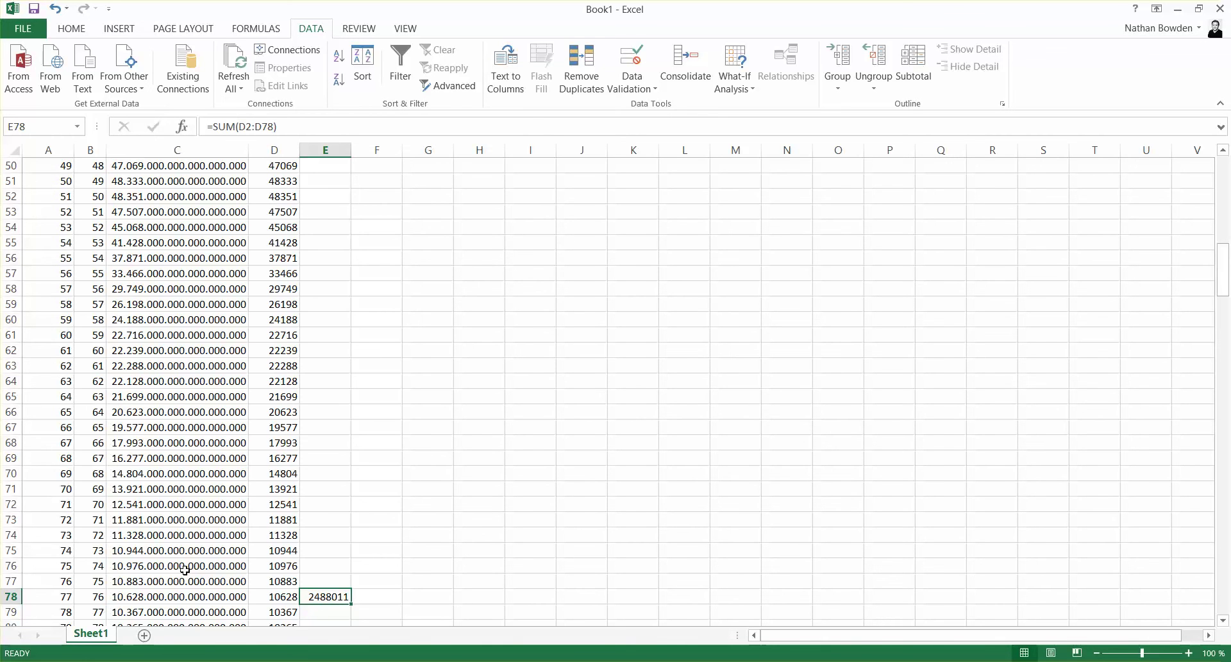
- Check the second class's upper limit in ArcMap, return to Excel, and enter =SUM(D79:D164) in cell E164 beside value 162
{"action": "key", "text": "alt+Tab"}
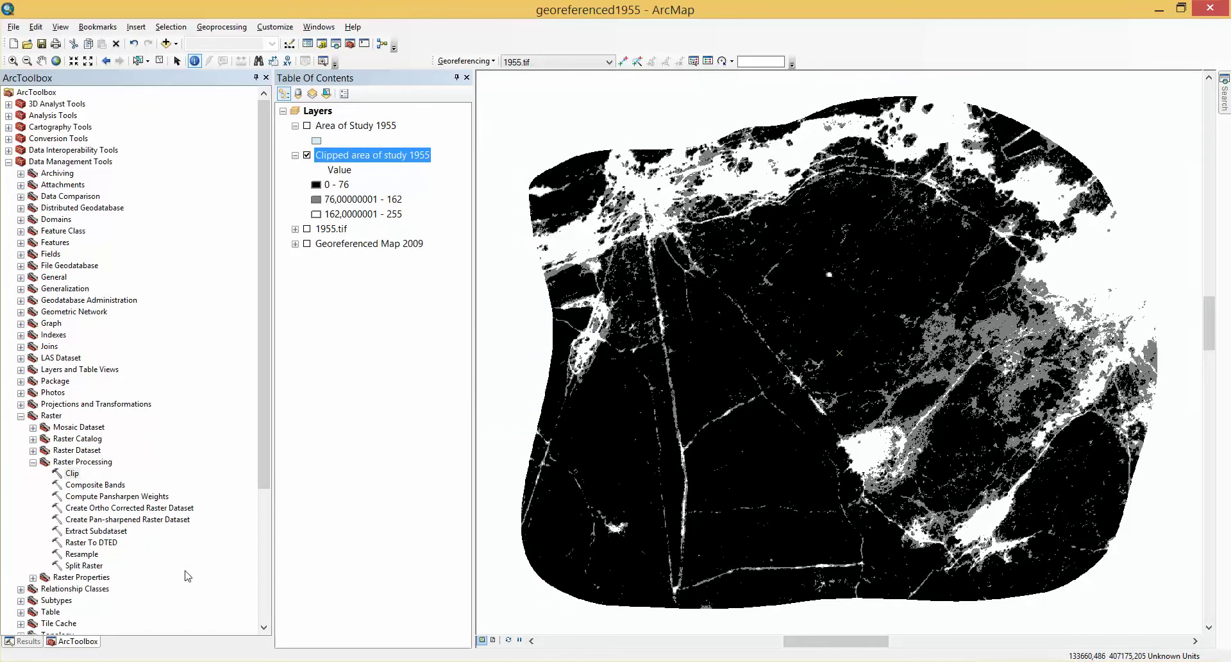
{"action": "key", "text": "alt+Tab"}
{"action": "key", "text": "Down"}
{"action": "key", "text": "Down"}
{"action": "key", "text": "Down"}
{"action": "key", "text": "Down"}
{"action": "key", "text": "Down"}
{"action": "key", "text": "Down"}
{"action": "key", "text": "Down"}
{"action": "key", "text": "Down"}
{"action": "key", "text": "Down"}
{"action": "key", "text": "Down"}
{"action": "key", "text": "Down"}
{"action": "key", "text": "Down"}
{"action": "key", "text": "Down"}
{"action": "key", "text": "Down"}
{"action": "key", "text": "Down"}
{"action": "key", "text": "Down"}
{"action": "key", "text": "Down"}
{"action": "key", "text": "Down"}
{"action": "key", "text": "Down"}
{"action": "key", "text": "Down"}
{"action": "key", "text": "Down"}
{"action": "key", "text": "Down"}
{"action": "key", "text": "Down"}
{"action": "key", "text": "Down"}
{"action": "key", "text": "Down"}
{"action": "key", "text": "Down"}
{"action": "key", "text": "Down"}
{"action": "key", "text": "Down"}
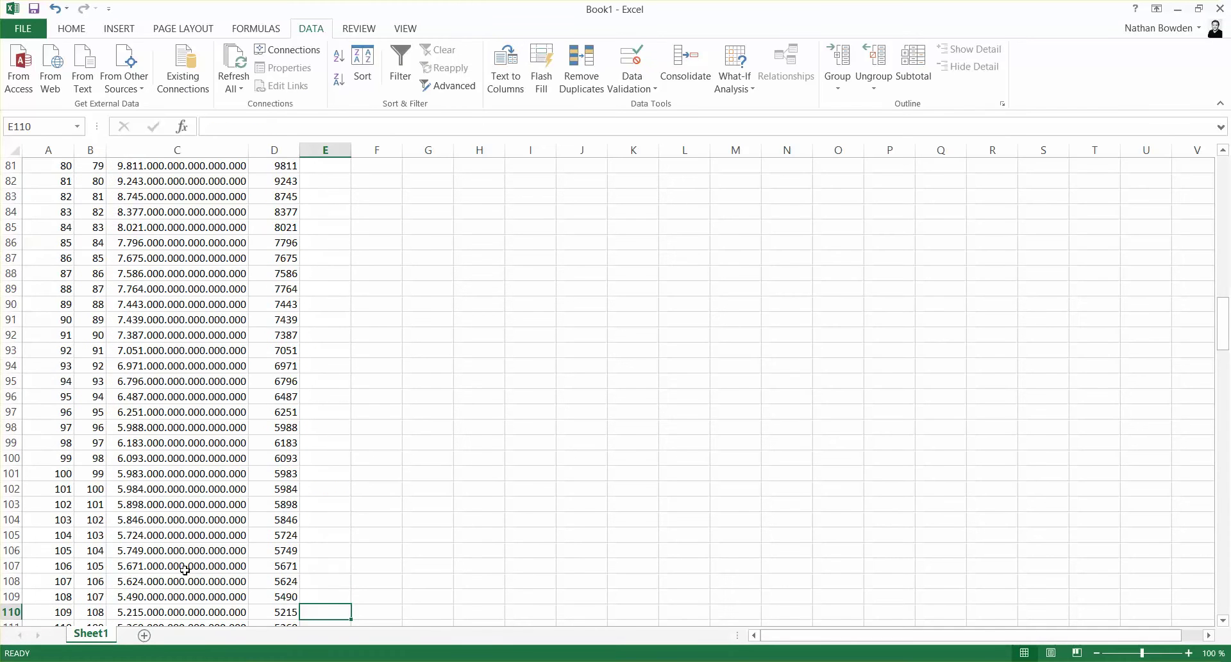
{"action": "key", "text": "Down"}
{"action": "key", "text": "Down"}
{"action": "key", "text": "Down"}
{"action": "key", "text": "Down"}
{"action": "key", "text": "Down"}
{"action": "key", "text": "Down"}
{"action": "key", "text": "Down"}
{"action": "key", "text": "Down"}
{"action": "key", "text": "Down"}
{"action": "key", "text": "Down"}
{"action": "key", "text": "Down"}
{"action": "key", "text": "Down"}
{"action": "key", "text": "Down"}
{"action": "key", "text": "Down"}
{"action": "key", "text": "Down"}
{"action": "key", "text": "Down"}
{"action": "key", "text": "Down"}
{"action": "key", "text": "Down"}
{"action": "key", "text": "Down"}
{"action": "key", "text": "Down"}
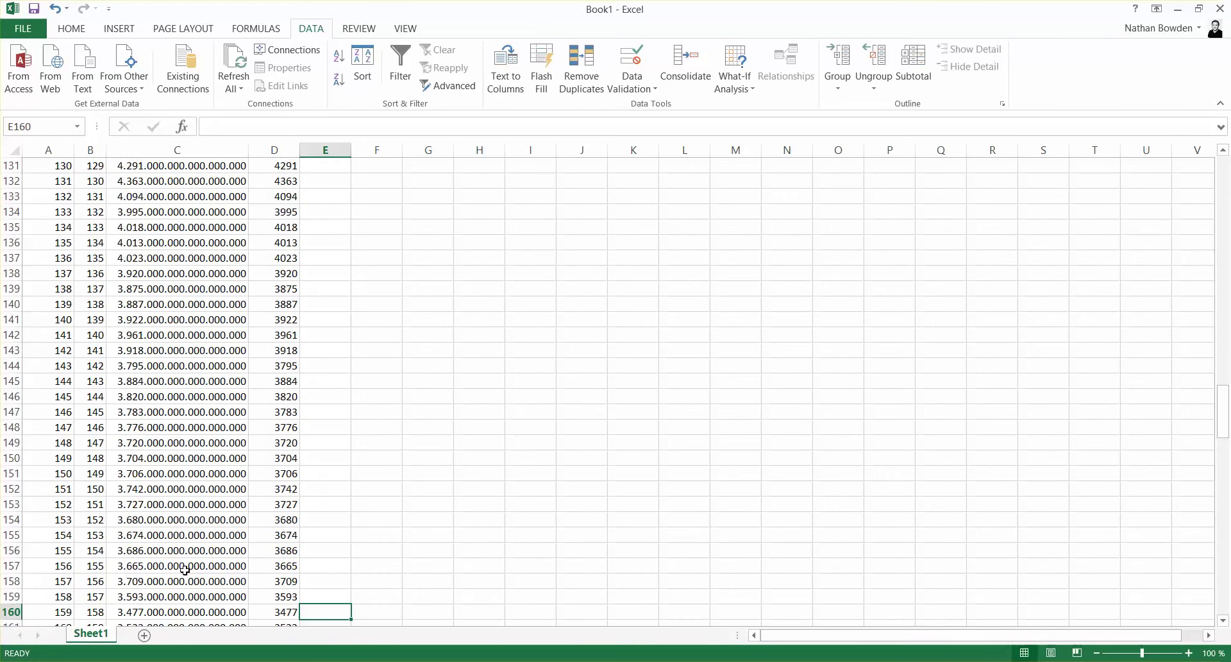
{"action": "key", "text": "Up"}
{"action": "key", "text": "Up"}
{"action": "key", "text": "Up"}
{"action": "key", "text": "Up"}
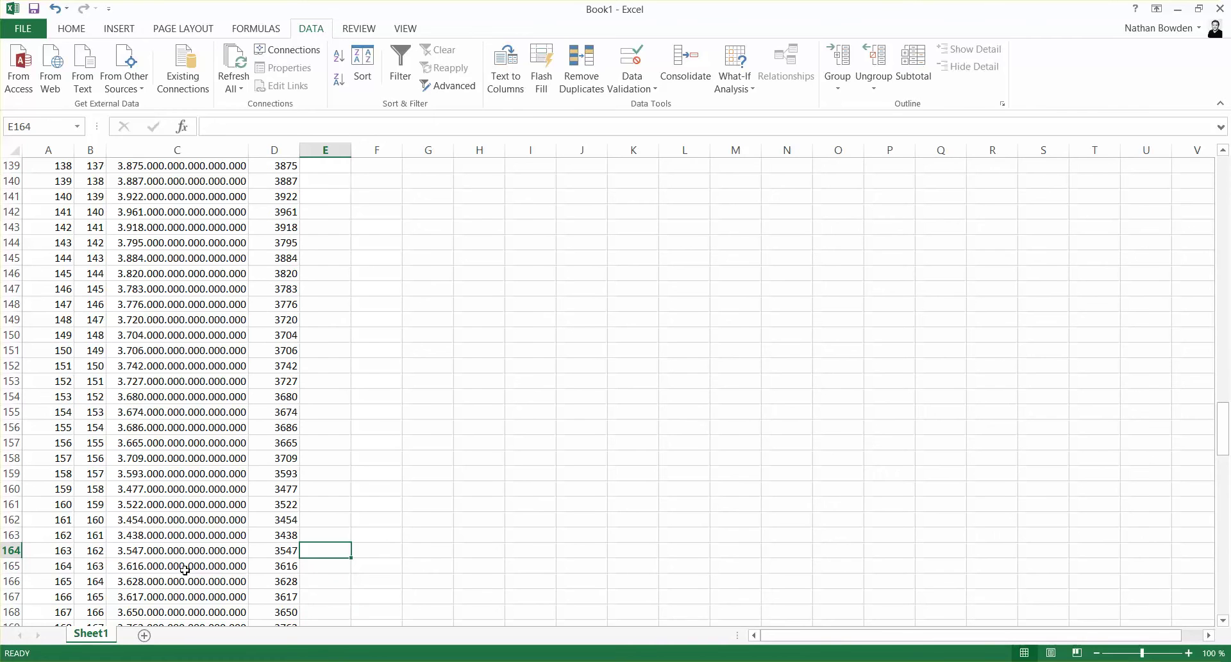
{"action": "type", "text": "=sum("}
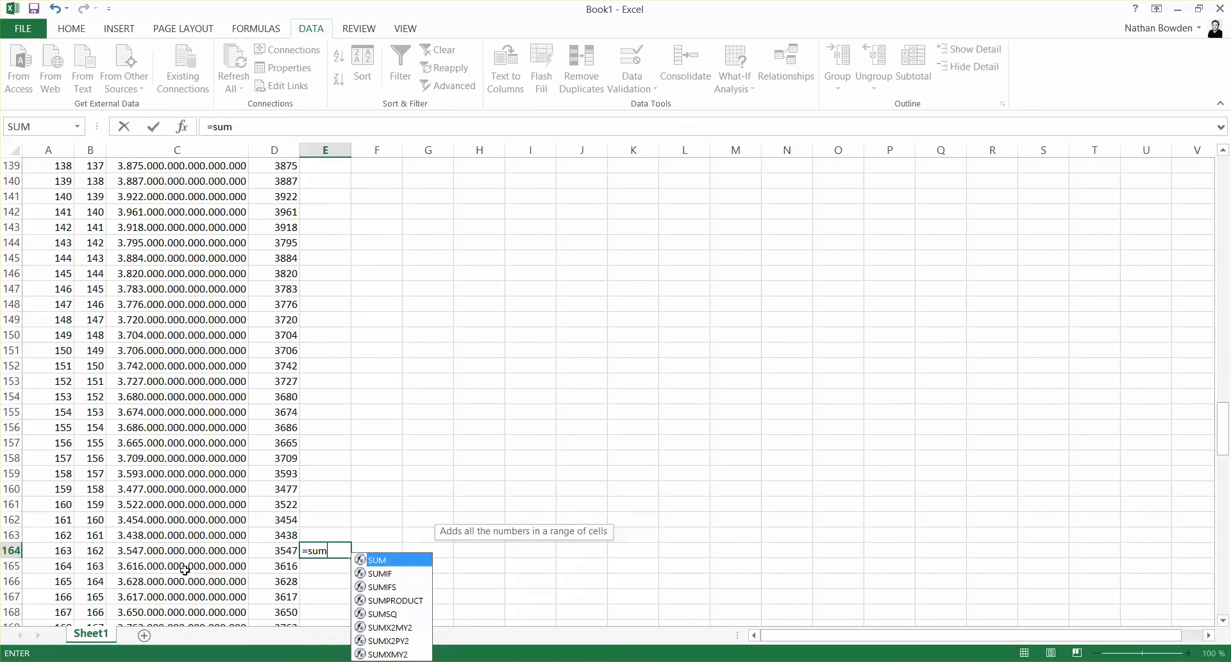
{"action": "key", "text": "Left"}
{"action": "key", "text": "shift+Up"}
{"action": "key", "text": "shift+Up"}
{"action": "key", "text": "shift+Up"}
{"action": "key", "text": "shift+Up"}
{"action": "key", "text": "shift+Up"}
{"action": "key", "text": "shift+Up"}
{"action": "key", "text": "shift+Up"}
{"action": "key", "text": "shift+Up"}
{"action": "key", "text": "shift+Up"}
{"action": "key", "text": "shift+Up"}
{"action": "key", "text": "shift+Up"}
{"action": "key", "text": "shift+Up"}
{"action": "key", "text": "shift+Up"}
{"action": "key", "text": "shift+Up"}
{"action": "key", "text": "shift+Up"}
{"action": "key", "text": "shift+Up"}
{"action": "key", "text": "shift+Up"}
{"action": "key", "text": "shift+Up"}
{"action": "key", "text": "shift+Up"}
{"action": "key", "text": "shift+Up"}
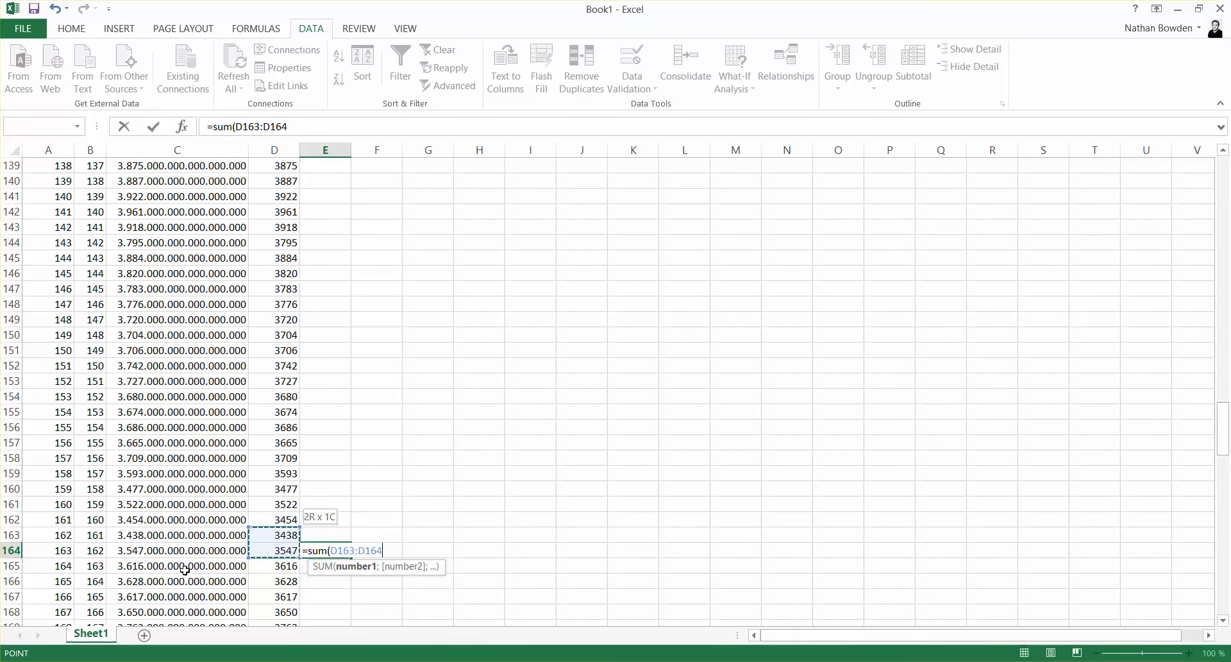
{"action": "key", "text": "shift+Up"}
{"action": "key", "text": "shift+Up"}
{"action": "key", "text": "shift+Up"}
{"action": "key", "text": "shift+Up"}
{"action": "key", "text": "shift+Up"}
{"action": "key", "text": "shift+Up"}
{"action": "key", "text": "shift+Up"}
{"action": "key", "text": "shift+Up"}
{"action": "key", "text": "shift+Up"}
{"action": "key", "text": "shift+Up"}
{"action": "key", "text": "shift+Up"}
{"action": "key", "text": "shift+Up"}
{"action": "key", "text": "shift+Up"}
{"action": "key", "text": "shift+Up"}
{"action": "key", "text": "shift+Up"}
{"action": "key", "text": "shift+Up"}
{"action": "key", "text": "shift+Up"}
{"action": "key", "text": "shift+Up"}
{"action": "key", "text": "shift+Up"}
{"action": "key", "text": "shift+Up"}
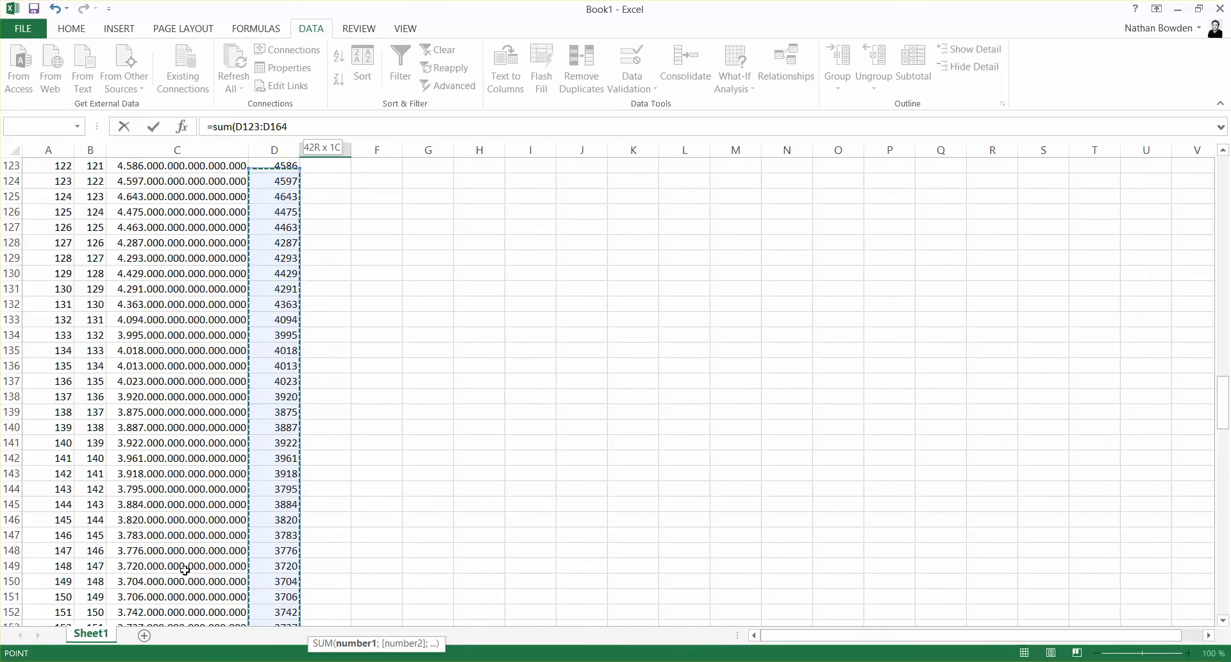
{"action": "key", "text": "shift+Up"}
{"action": "key", "text": "shift+Up"}
{"action": "key", "text": "shift+Up"}
{"action": "key", "text": "shift+Up"}
{"action": "key", "text": "shift+Up"}
{"action": "key", "text": "shift+Up"}
{"action": "key", "text": "shift+Up"}
{"action": "key", "text": "shift+Up"}
{"action": "key", "text": "shift+Up"}
{"action": "key", "text": "shift+Up"}
{"action": "key", "text": "shift+Up"}
{"action": "key", "text": "shift+Up"}
{"action": "key", "text": "shift+Up"}
{"action": "key", "text": "shift+Up"}
{"action": "key", "text": "shift+Up"}
{"action": "key", "text": "shift+Up"}
{"action": "key", "text": "shift+Up"}
{"action": "key", "text": "shift+Up"}
{"action": "key", "text": "shift+Up"}
{"action": "key", "text": "shift+Up"}
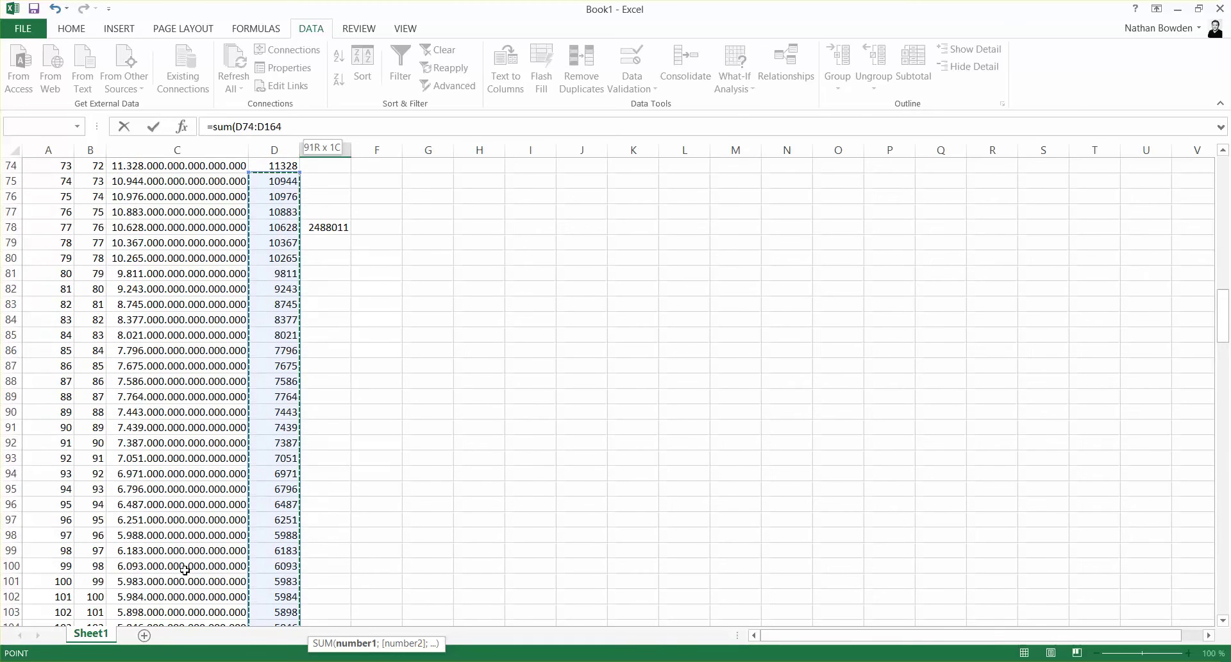
{"action": "key", "text": "shift+Down"}
{"action": "key", "text": "shift+Down"}
{"action": "key", "text": "shift+Down"}
{"action": "key", "text": "shift+Down"}
{"action": "key", "text": "shift+Down"}
{"action": "key", "text": "shift+Down"}
{"action": "key", "text": "shift+Down"}
{"action": "key", "text": "shift+Down"}
{"action": "key", "text": "shift+Down"}
{"action": "key", "text": "shift+Down"}
{"action": "key", "text": "shift+Up"}
{"action": "key", "text": "shift+Up"}
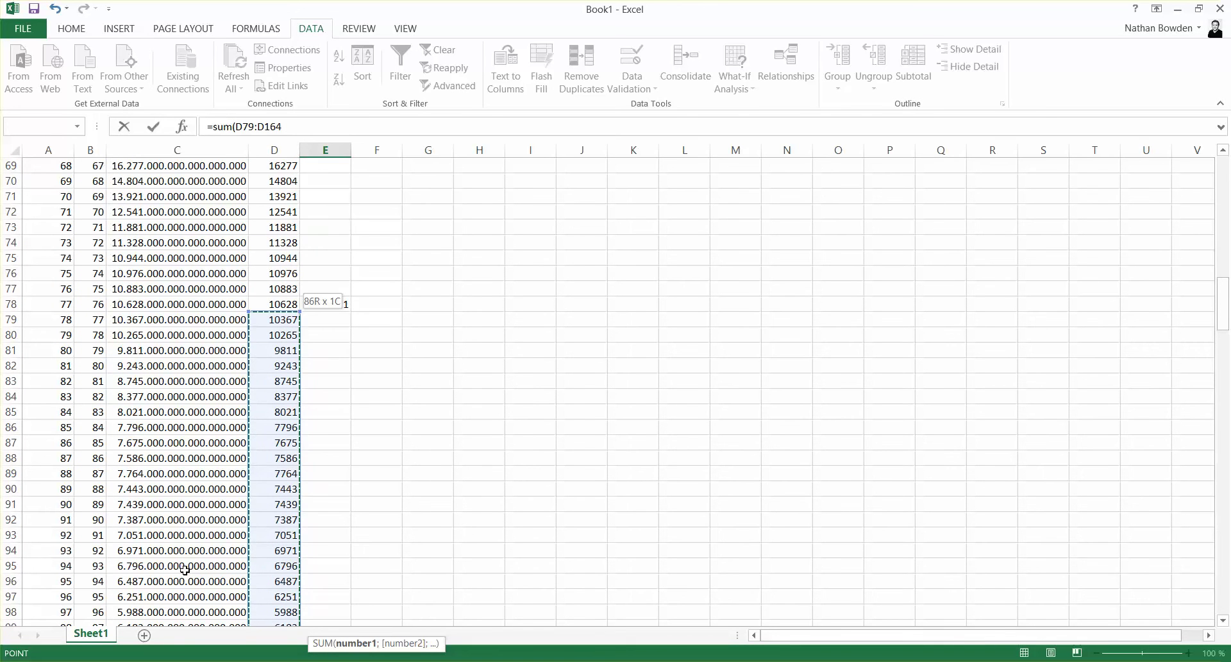
{"action": "key", "text": "Return"}
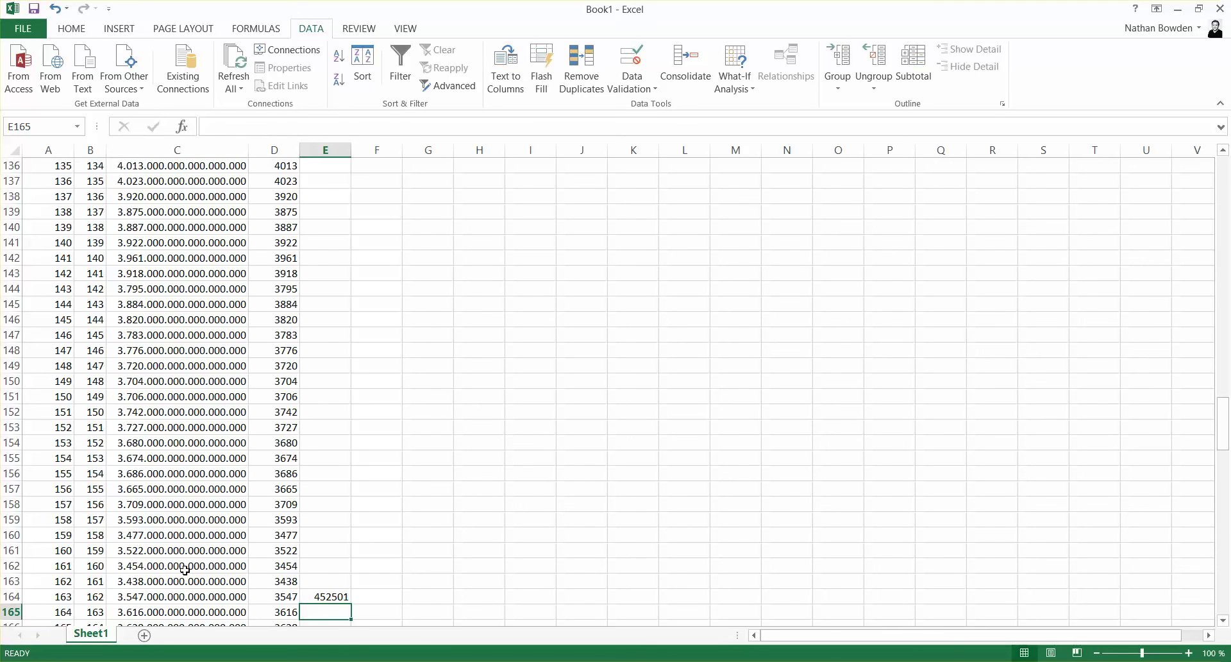
- Enter =SUM(D165:D257) in cell E257 beside value 255 to total the third class's corrected counts
{"action": "key", "text": "Down"}
{"action": "key", "text": "Down"}
{"action": "key", "text": "Down"}
{"action": "key", "text": "Down"}
{"action": "key", "text": "Down"}
{"action": "key", "text": "Down"}
{"action": "key", "text": "Down"}
{"action": "key", "text": "Down"}
{"action": "key", "text": "Down"}
{"action": "key", "text": "Down"}
{"action": "key", "text": "Down"}
{"action": "key", "text": "Down"}
{"action": "key", "text": "Down"}
{"action": "key", "text": "Down"}
{"action": "key", "text": "Down"}
{"action": "key", "text": "Down"}
{"action": "key", "text": "Down"}
{"action": "key", "text": "Down"}
{"action": "key", "text": "Down"}
{"action": "key", "text": "Down"}
{"action": "key", "text": "Down"}
{"action": "key", "text": "Down"}
{"action": "key", "text": "Down"}
{"action": "key", "text": "Down"}
{"action": "key", "text": "Down"}
{"action": "key", "text": "Down"}
{"action": "key", "text": "Down"}
{"action": "key", "text": "Down"}
{"action": "key", "text": "Down"}
{"action": "key", "text": "Down"}
{"action": "key", "text": "Down"}
{"action": "key", "text": "Down"}
{"action": "key", "text": "Down"}
{"action": "key", "text": "Down"}
{"action": "key", "text": "Down"}
{"action": "key", "text": "Down"}
{"action": "key", "text": "Down"}
{"action": "key", "text": "Down"}
{"action": "key", "text": "Down"}
{"action": "key", "text": "Down"}
{"action": "key", "text": "Down"}
{"action": "key", "text": "Down"}
{"action": "key", "text": "Down"}
{"action": "key", "text": "Down"}
{"action": "key", "text": "Down"}
{"action": "key", "text": "Down"}
{"action": "key", "text": "Down"}
{"action": "key", "text": "Down"}
{"action": "key", "text": "Down"}
{"action": "key", "text": "Down"}
{"action": "key", "text": "Down"}
{"action": "key", "text": "Down"}
{"action": "key", "text": "Down"}
{"action": "key", "text": "Down"}
{"action": "key", "text": "Down"}
{"action": "key", "text": "Down"}
{"action": "key", "text": "Down"}
{"action": "key", "text": "Up"}
{"action": "key", "text": "Up"}
{"action": "key", "text": "Up"}
{"action": "key", "text": "Up"}
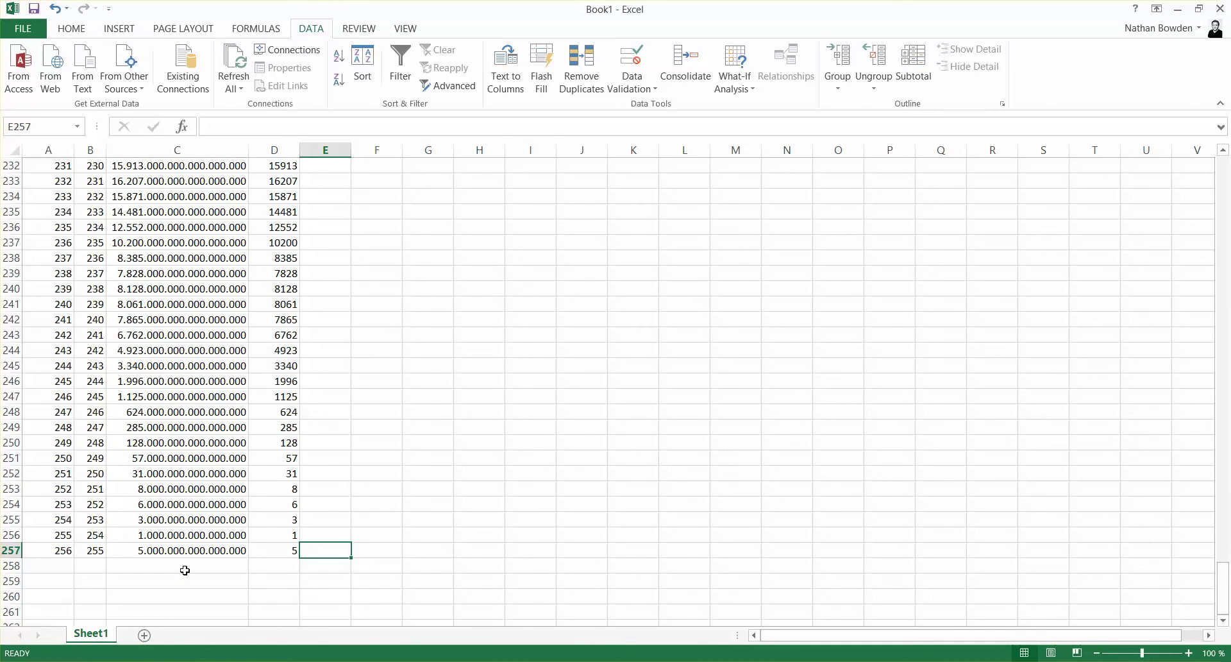
{"action": "type", "text": "=sum"}
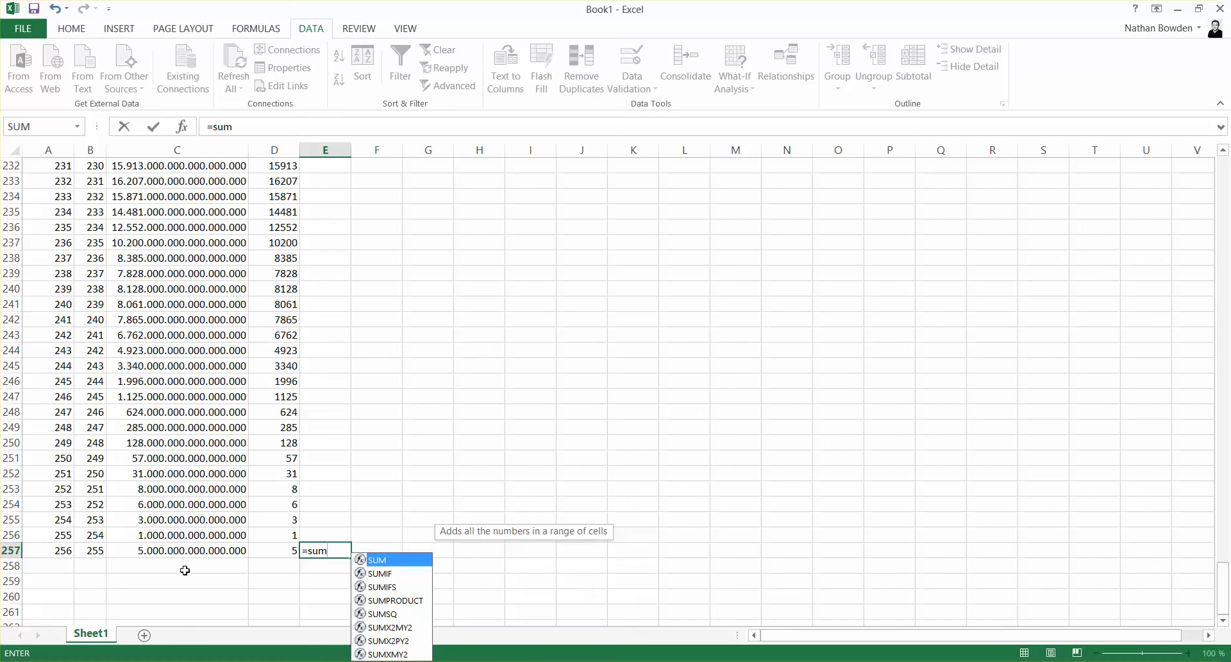
{"action": "key", "text": "ctrl+Return"}
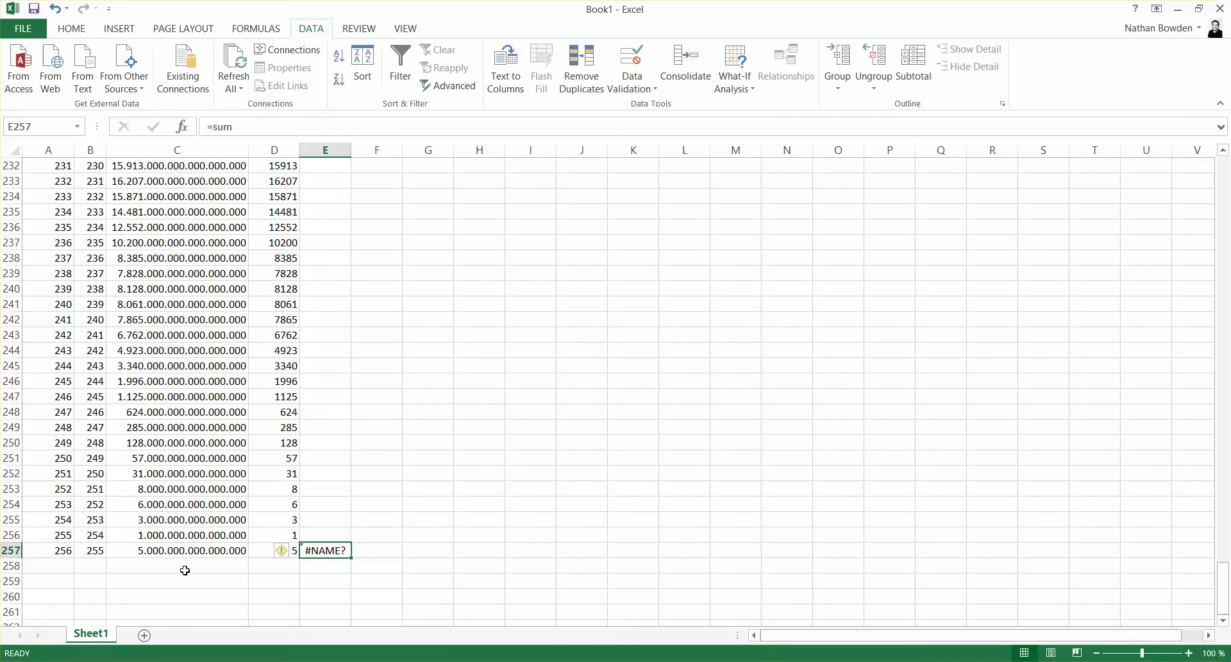
{"action": "type", "text": "=sum("}
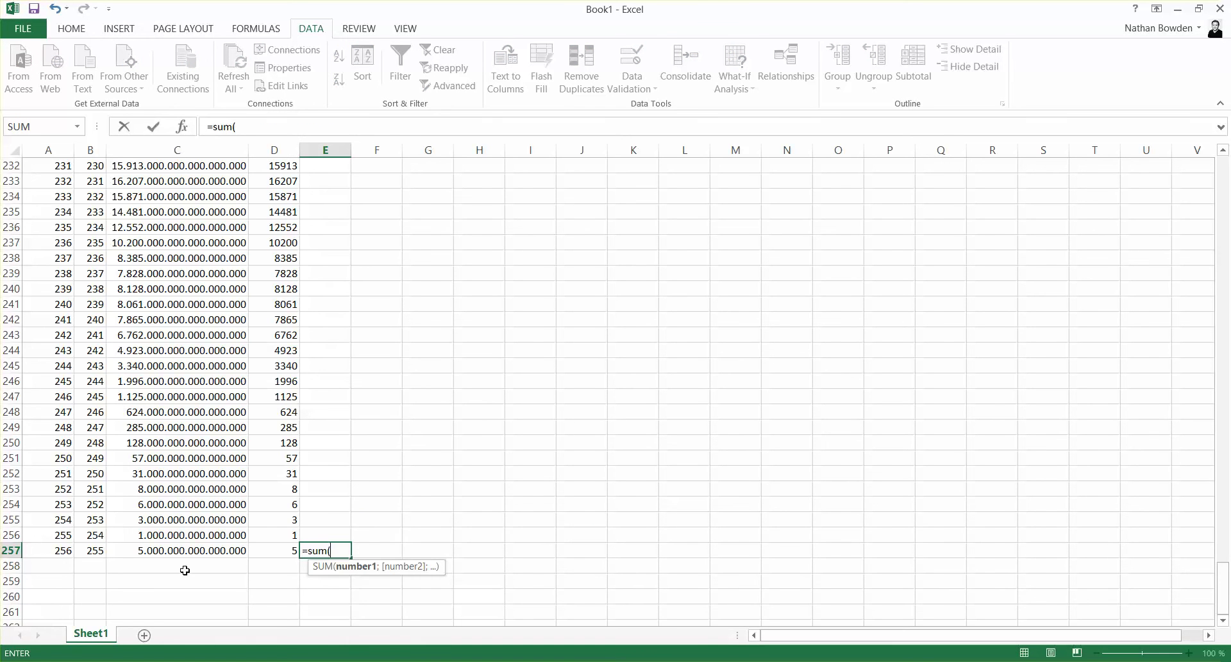
{"action": "key", "text": "Left"}
{"action": "key", "text": "shift+Up"}
{"action": "key", "text": "shift+Up"}
{"action": "key", "text": "shift+Up"}
{"action": "key", "text": "shift+Up"}
{"action": "key", "text": "shift+Up"}
{"action": "key", "text": "shift+Up"}
{"action": "key", "text": "shift+Up"}
{"action": "key", "text": "shift+Up"}
{"action": "key", "text": "shift+Up"}
{"action": "key", "text": "shift+Up"}
{"action": "key", "text": "shift+Up"}
{"action": "key", "text": "shift+Up"}
{"action": "key", "text": "shift+Up"}
{"action": "key", "text": "shift+Up"}
{"action": "key", "text": "shift+Up"}
{"action": "key", "text": "shift+Up"}
{"action": "key", "text": "shift+Up"}
{"action": "key", "text": "shift+Up"}
{"action": "key", "text": "shift+Up"}
{"action": "key", "text": "shift+Up"}
{"action": "key", "text": "shift+Up"}
{"action": "key", "text": "shift+Up"}
{"action": "key", "text": "shift+Up"}
{"action": "key", "text": "shift+Up"}
{"action": "key", "text": "shift+Up"}
{"action": "key", "text": "shift+Up"}
{"action": "key", "text": "shift+Up"}
{"action": "key", "text": "shift+Up"}
{"action": "key", "text": "shift+Up"}
{"action": "key", "text": "shift+Up"}
{"action": "key", "text": "shift+Up"}
{"action": "key", "text": "shift+Up"}
{"action": "key", "text": "shift+Up"}
{"action": "key", "text": "shift+Up"}
{"action": "key", "text": "shift+Up"}
{"action": "key", "text": "shift+Up"}
{"action": "key", "text": "shift+Up"}
{"action": "key", "text": "shift+Up"}
{"action": "key", "text": "shift+Up"}
{"action": "key", "text": "shift+Up"}
{"action": "key", "text": "shift+Up"}
{"action": "key", "text": "shift+Up"}
{"action": "key", "text": "shift+Up"}
{"action": "key", "text": "shift+Up"}
{"action": "key", "text": "shift+Up"}
{"action": "key", "text": "shift+Up"}
{"action": "key", "text": "shift+Up"}
{"action": "key", "text": "shift+Up"}
{"action": "key", "text": "shift+Up"}
{"action": "key", "text": "shift+Up"}
{"action": "key", "text": "shift+Up"}
{"action": "key", "text": "shift+Down"}
{"action": "key", "text": "shift+Down"}
{"action": "key", "text": "shift+Down"}
{"action": "key", "text": "shift+Down"}
{"action": "key", "text": "shift+Down"}
{"action": "key", "text": "shift+Down"}
{"action": "key", "text": "shift+Down"}
{"action": "key", "text": "shift+Down"}
{"action": "key", "text": "shift+Down"}
{"action": "key", "text": "shift+Down"}
{"action": "key", "text": "shift+Down"}
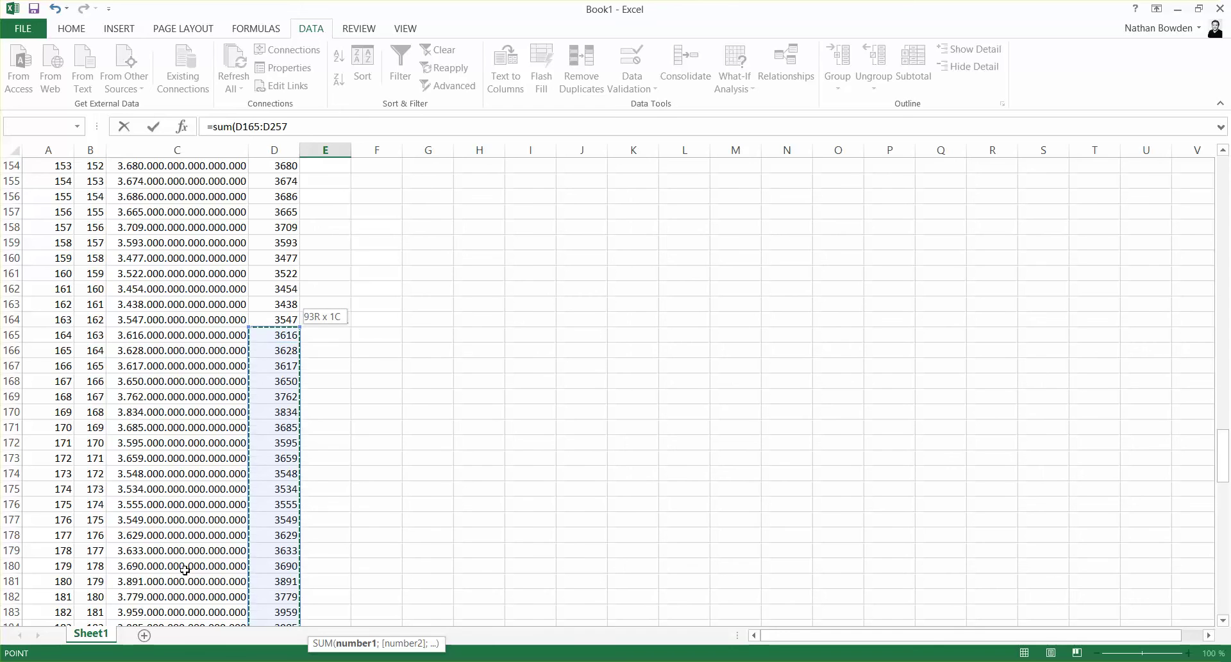
{"action": "key", "text": "Return"}
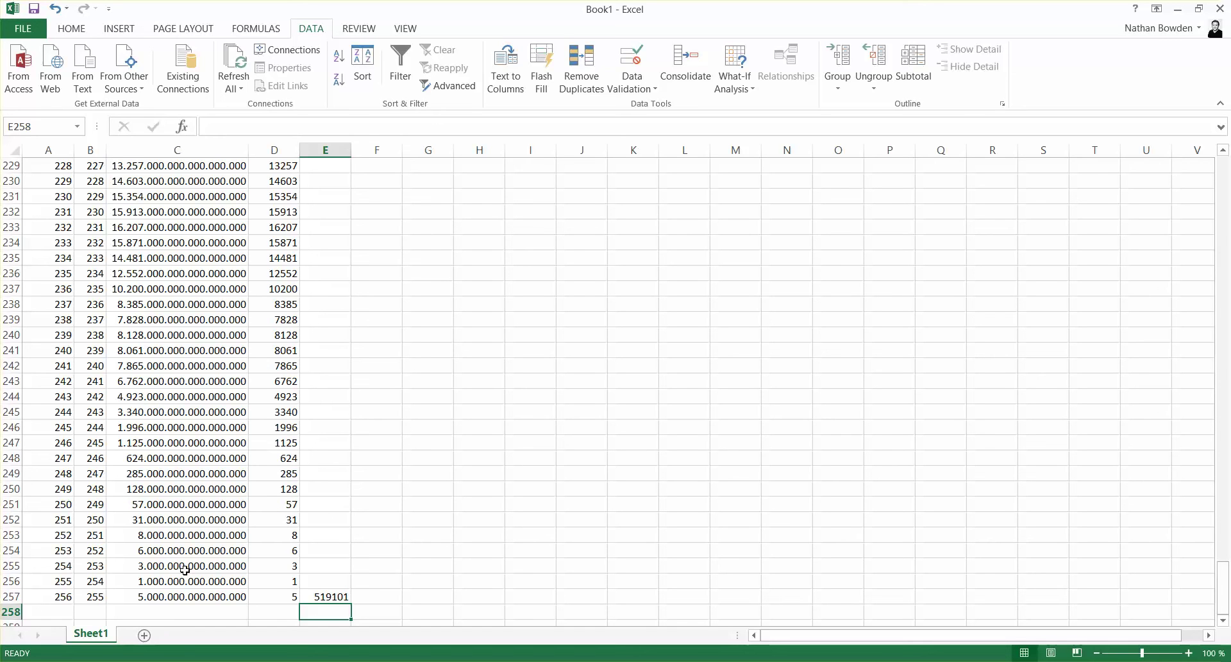
- Enter =SUM(D2:D257) in cell D258 to total all the corrected counts
{"action": "key", "text": "Left"}
{"action": "type", "text": "="}
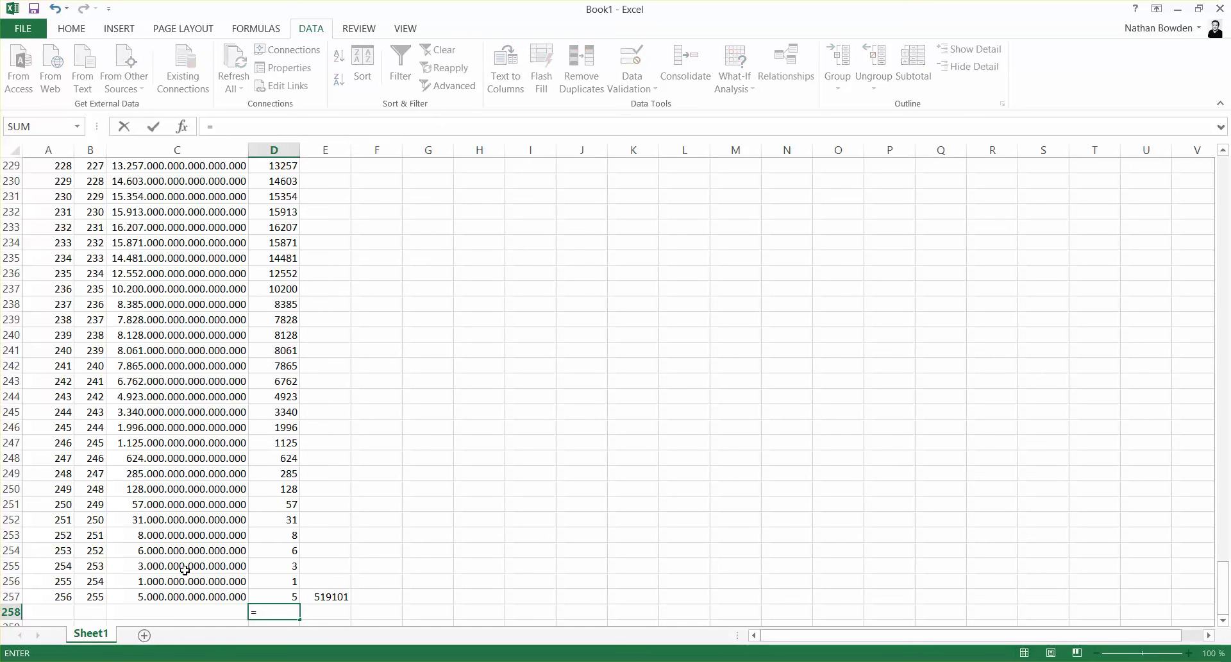
{"action": "type", "text": "sum"}
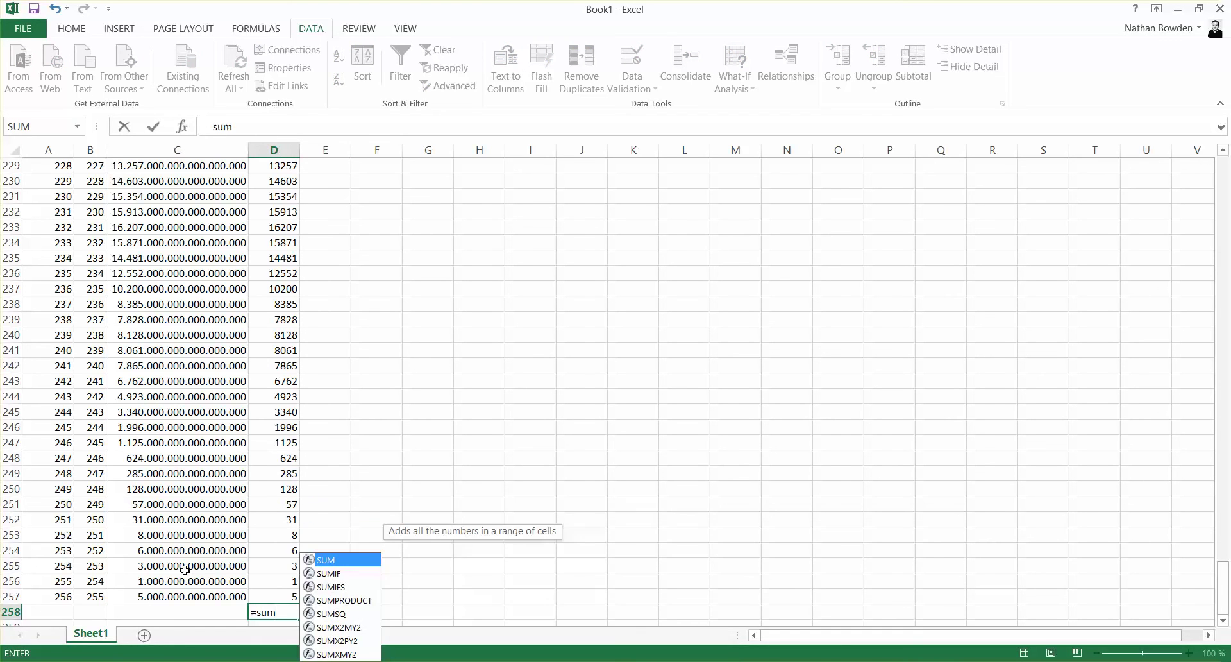
{"action": "type", "text": "("}
{"action": "key", "text": "Up"}
{"action": "key", "text": "shift+Up"}
{"action": "key", "text": "shift+Up"}
{"action": "key", "text": "shift+Up"}
{"action": "key", "text": "shift+Up"}
{"action": "key", "text": "shift+Up"}
{"action": "key", "text": "shift+Up"}
{"action": "key", "text": "shift+Up"}
{"action": "key", "text": "shift+Up"}
{"action": "key", "text": "shift+Up"}
{"action": "key", "text": "shift+Up"}
{"action": "key", "text": "shift+Up"}
{"action": "key", "text": "shift+Up"}
{"action": "key", "text": "shift+Up"}
{"action": "key", "text": "shift+Up"}
{"action": "key", "text": "shift+Up"}
{"action": "key", "text": "shift+Up"}
{"action": "key", "text": "shift+Up"}
{"action": "key", "text": "shift+Up"}
{"action": "key", "text": "shift+Up"}
{"action": "key", "text": "shift+Up"}
{"action": "key", "text": "shift+Up"}
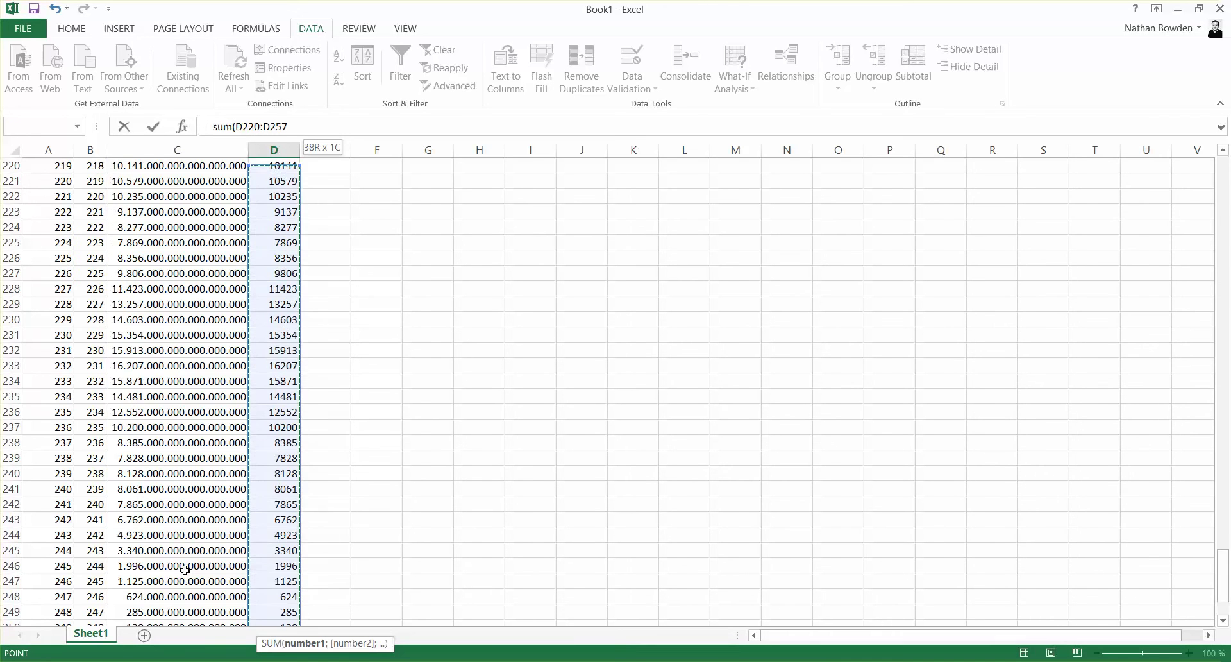
{"action": "key", "text": "shift+Up"}
{"action": "key", "text": "shift+Up"}
{"action": "key", "text": "shift+Up"}
{"action": "key", "text": "shift+Up"}
{"action": "key", "text": "shift+Up"}
{"action": "key", "text": "shift+Up"}
{"action": "key", "text": "shift+Up"}
{"action": "key", "text": "shift+Up"}
{"action": "key", "text": "shift+Up"}
{"action": "key", "text": "shift+Up"}
{"action": "key", "text": "shift+Up"}
{"action": "key", "text": "shift+Up"}
{"action": "key", "text": "shift+Up"}
{"action": "key", "text": "shift+Up"}
{"action": "key", "text": "shift+Up"}
{"action": "key", "text": "shift+Up"}
{"action": "key", "text": "shift+Up"}
{"action": "key", "text": "shift+Up"}
{"action": "key", "text": "shift+Up"}
{"action": "key", "text": "shift+Up"}
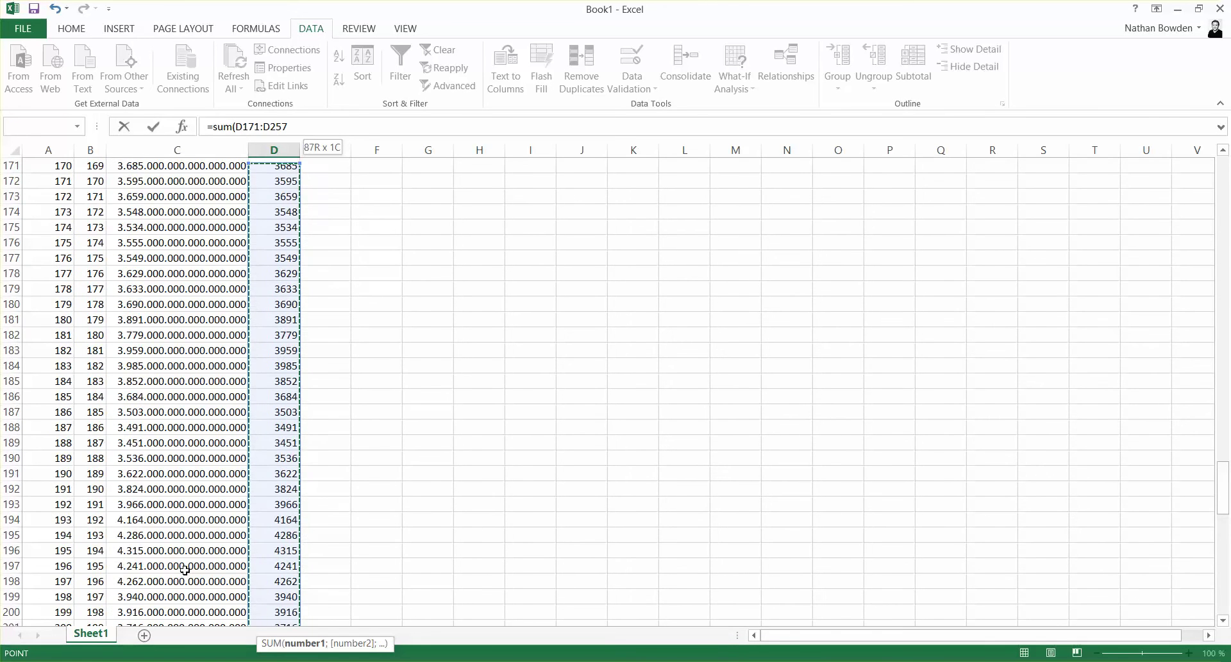
{"action": "key", "text": "shift+Up"}
{"action": "key", "text": "shift+Up"}
{"action": "key", "text": "shift+Up"}
{"action": "key", "text": "shift+Up"}
{"action": "key", "text": "shift+Up"}
{"action": "key", "text": "shift+Up"}
{"action": "key", "text": "shift+Up"}
{"action": "key", "text": "shift+Up"}
{"action": "key", "text": "shift+Up"}
{"action": "key", "text": "shift+Up"}
{"action": "key", "text": "shift+Up"}
{"action": "key", "text": "shift+Up"}
{"action": "key", "text": "shift+Up"}
{"action": "key", "text": "shift+Up"}
{"action": "key", "text": "shift+Up"}
{"action": "key", "text": "shift+Up"}
{"action": "key", "text": "shift+Up"}
{"action": "key", "text": "shift+Up"}
{"action": "key", "text": "shift+Up"}
{"action": "key", "text": "shift+Up"}
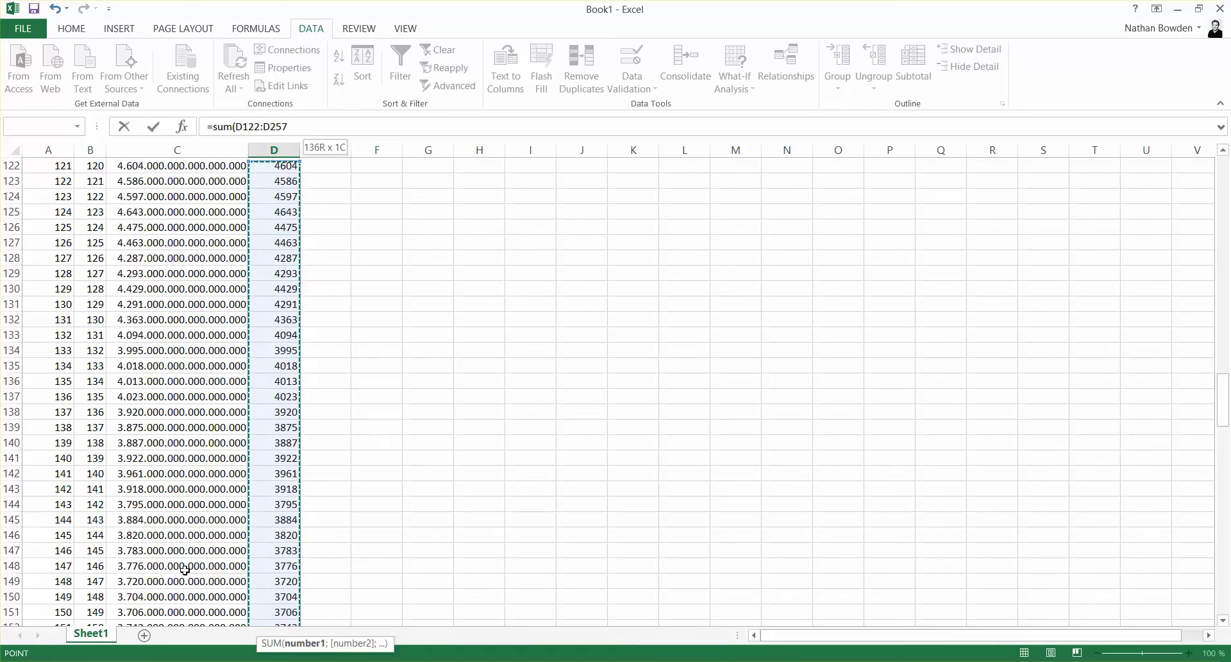
{"action": "key", "text": "shift+Up"}
{"action": "key", "text": "shift+Up"}
{"action": "key", "text": "shift+Up"}
{"action": "key", "text": "shift+Up"}
{"action": "key", "text": "shift+Up"}
{"action": "key", "text": "shift+Up"}
{"action": "key", "text": "shift+Up"}
{"action": "key", "text": "shift+Up"}
{"action": "key", "text": "shift+Up"}
{"action": "key", "text": "shift+Up"}
{"action": "key", "text": "shift+Up"}
{"action": "key", "text": "shift+Up"}
{"action": "key", "text": "shift+Up"}
{"action": "key", "text": "shift+Up"}
{"action": "key", "text": "shift+Up"}
{"action": "key", "text": "shift+Up"}
{"action": "key", "text": "shift+Up"}
{"action": "key", "text": "shift+Up"}
{"action": "key", "text": "shift+Up"}
{"action": "key", "text": "shift+Up"}
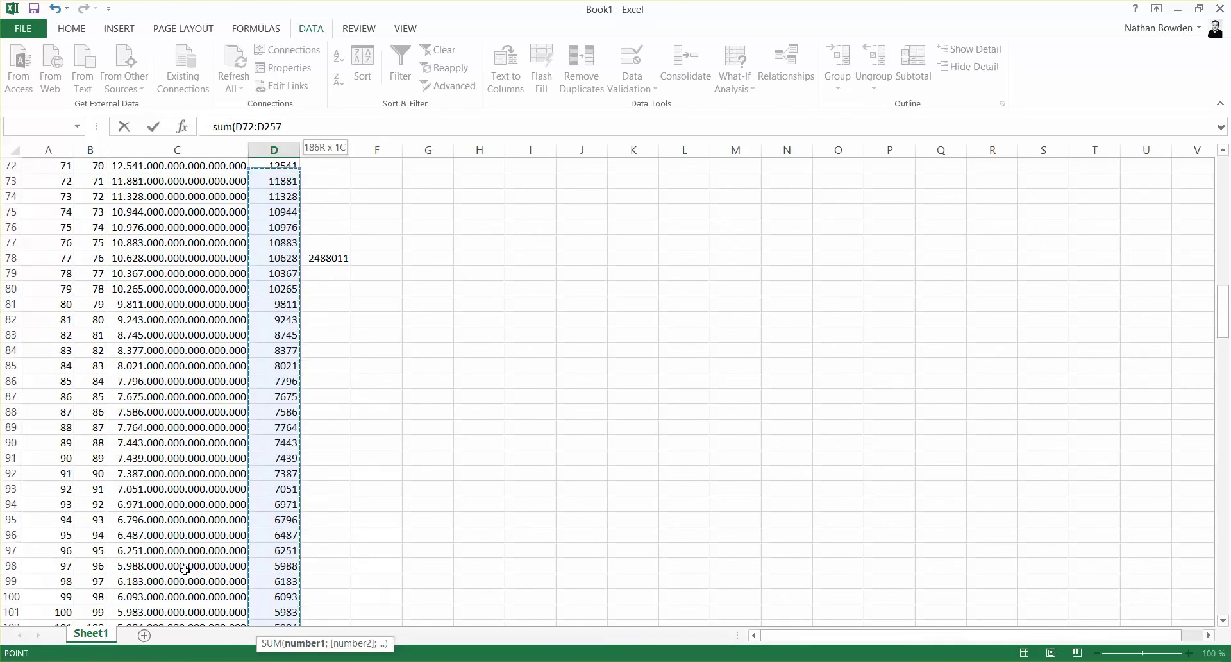
{"action": "key", "text": "shift+Up"}
{"action": "key", "text": "shift+Up"}
{"action": "key", "text": "shift+Up"}
{"action": "key", "text": "shift+Up"}
{"action": "key", "text": "shift+Up"}
{"action": "key", "text": "shift+Up"}
{"action": "key", "text": "shift+Up"}
{"action": "key", "text": "shift+Up"}
{"action": "key", "text": "shift+Up"}
{"action": "key", "text": "shift+Up"}
{"action": "key", "text": "shift+Up"}
{"action": "key", "text": "shift+Up"}
{"action": "key", "text": "shift+Up"}
{"action": "key", "text": "shift+Up"}
{"action": "key", "text": "shift+Up"}
{"action": "key", "text": "shift+Up"}
{"action": "key", "text": "shift+Up"}
{"action": "key", "text": "shift+Up"}
{"action": "key", "text": "shift+Up"}
{"action": "key", "text": "shift+Up"}
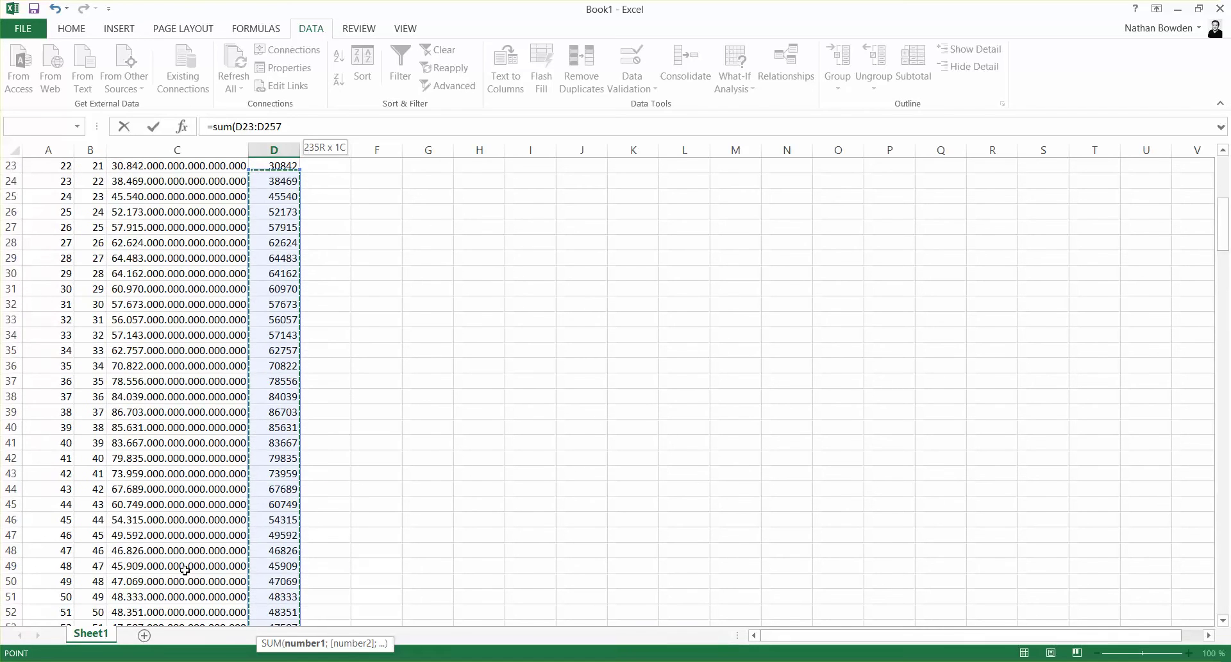
{"action": "key", "text": "shift+Up"}
{"action": "key", "text": "shift+Up"}
{"action": "key", "text": "shift+Up"}
{"action": "key", "text": "shift+Up"}
{"action": "key", "text": "shift+Up"}
{"action": "key", "text": "shift+Up"}
{"action": "key", "text": "shift+Up"}
{"action": "key", "text": "shift+Up"}
{"action": "key", "text": "shift+Up"}
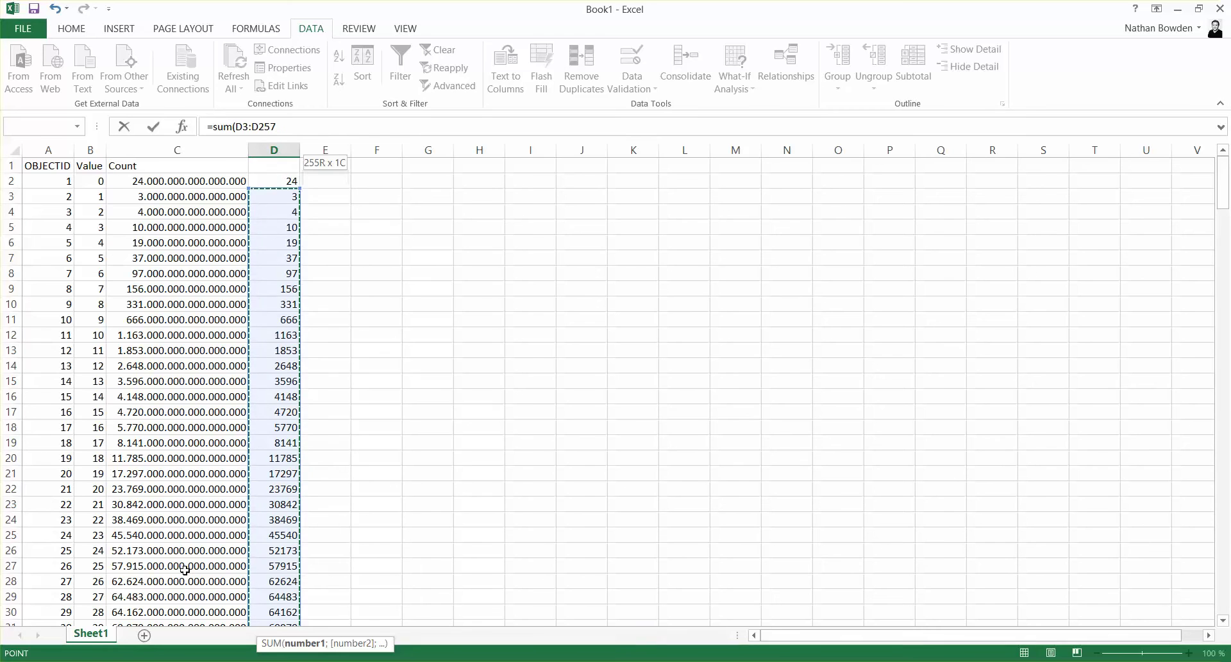
{"action": "type", "text": ")"}
{"action": "key", "text": "Return"}
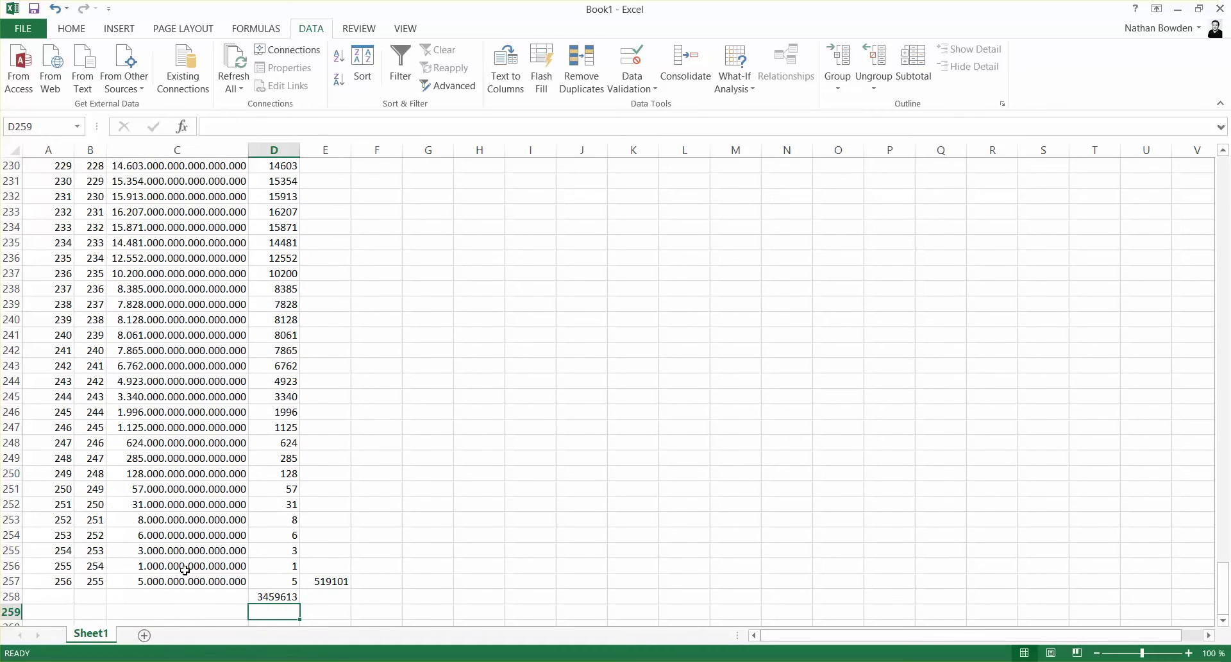
- Enter =E257/$D$258 in cell F257 to calculate the third class's share of the total count
{"action": "key", "text": "Up"}
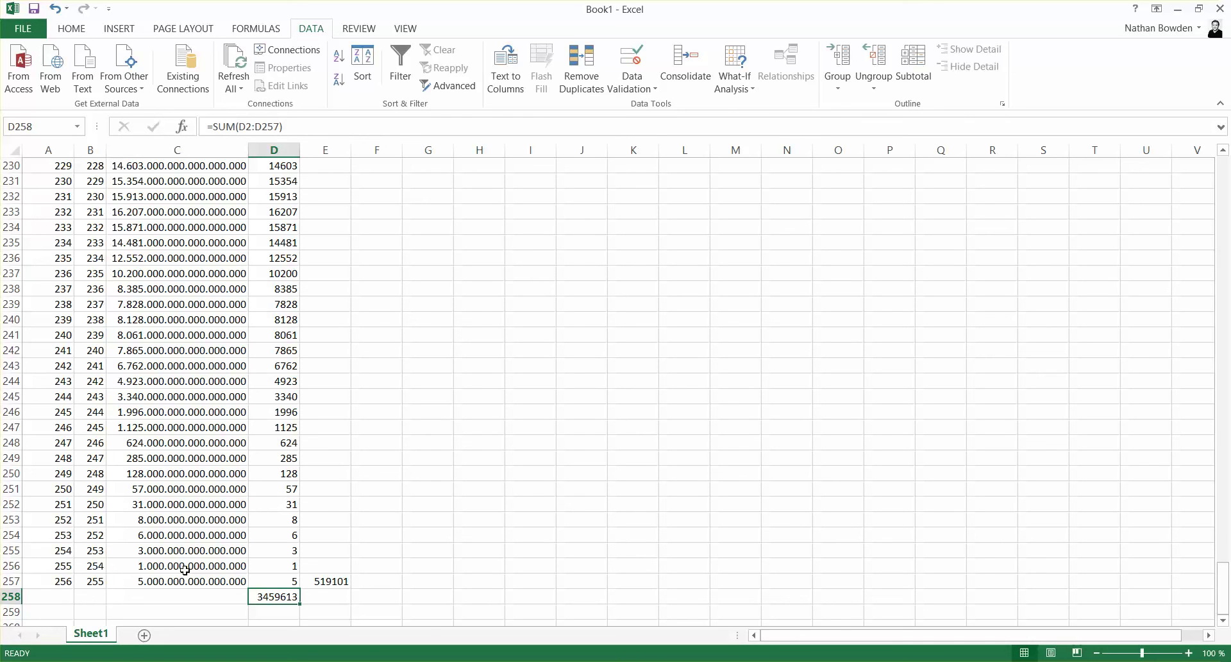
{"action": "key", "text": "Right"}
{"action": "key", "text": "Right"}
{"action": "key", "text": "Up"}
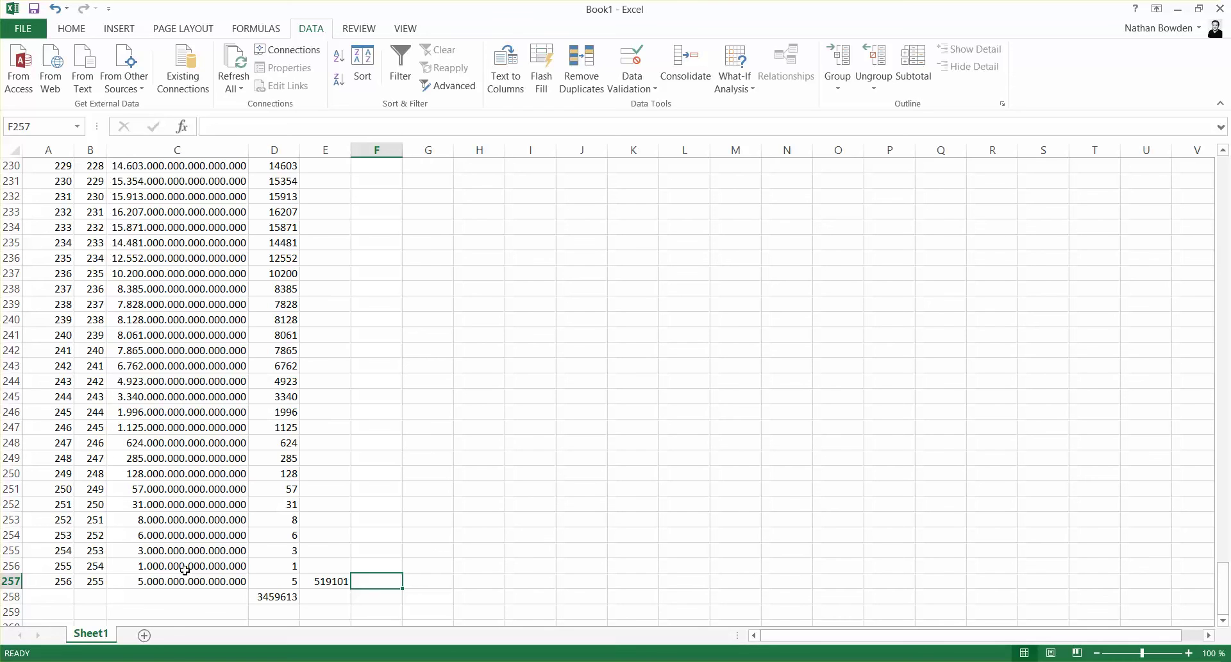
{"action": "type", "text": "="}
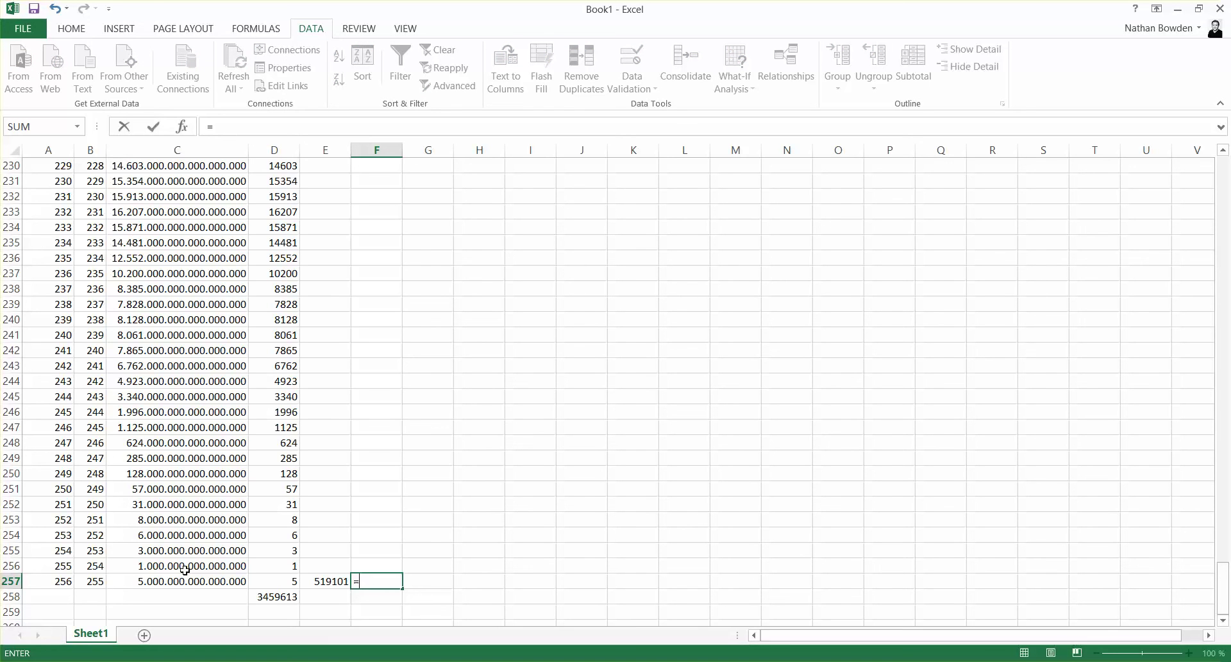
{"action": "key", "text": "Left"}
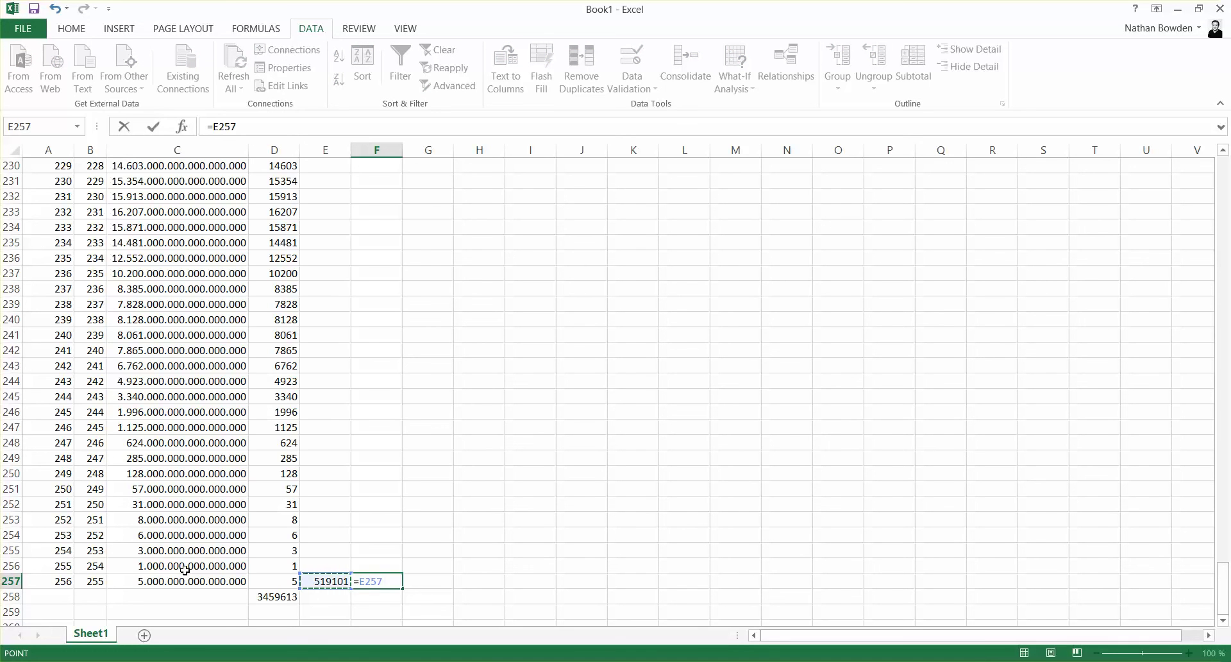
{"action": "type", "text": "/"}
{"action": "key", "text": "Left"}
{"action": "key", "text": "Left"}
{"action": "key", "text": "Down"}
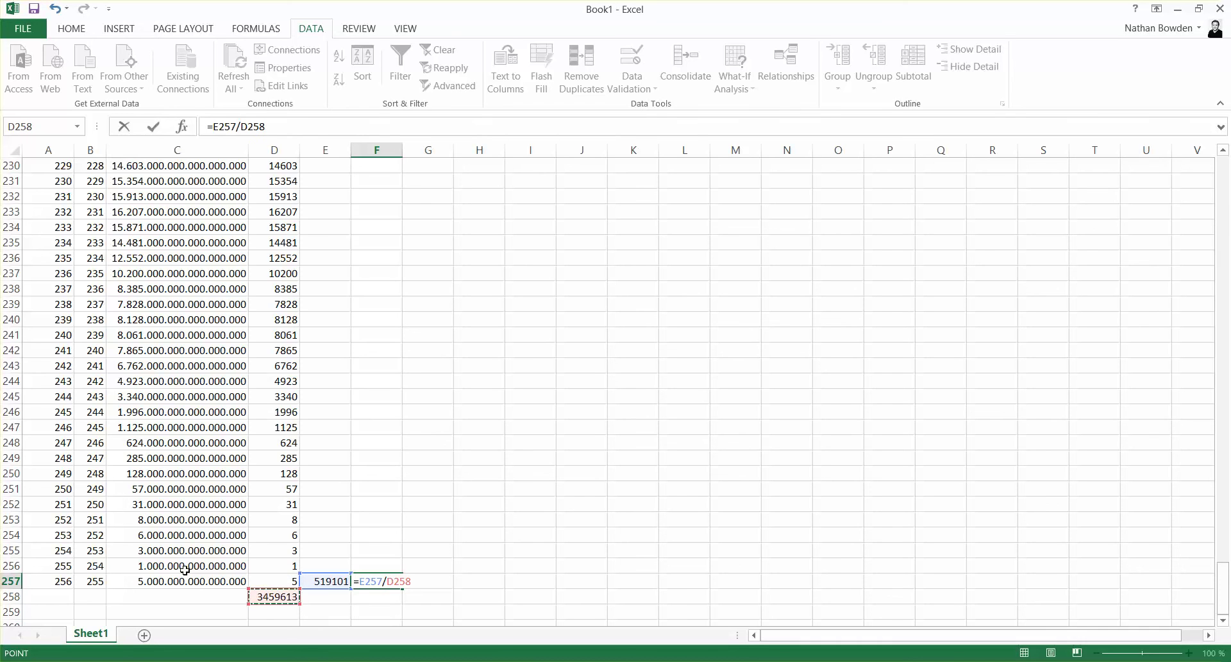
{"action": "key", "text": "F4"}
{"action": "key", "text": "Return"}
- Format the third class's share in F257 as a percentage with two decimal places
{"action": "key", "text": "Up"}
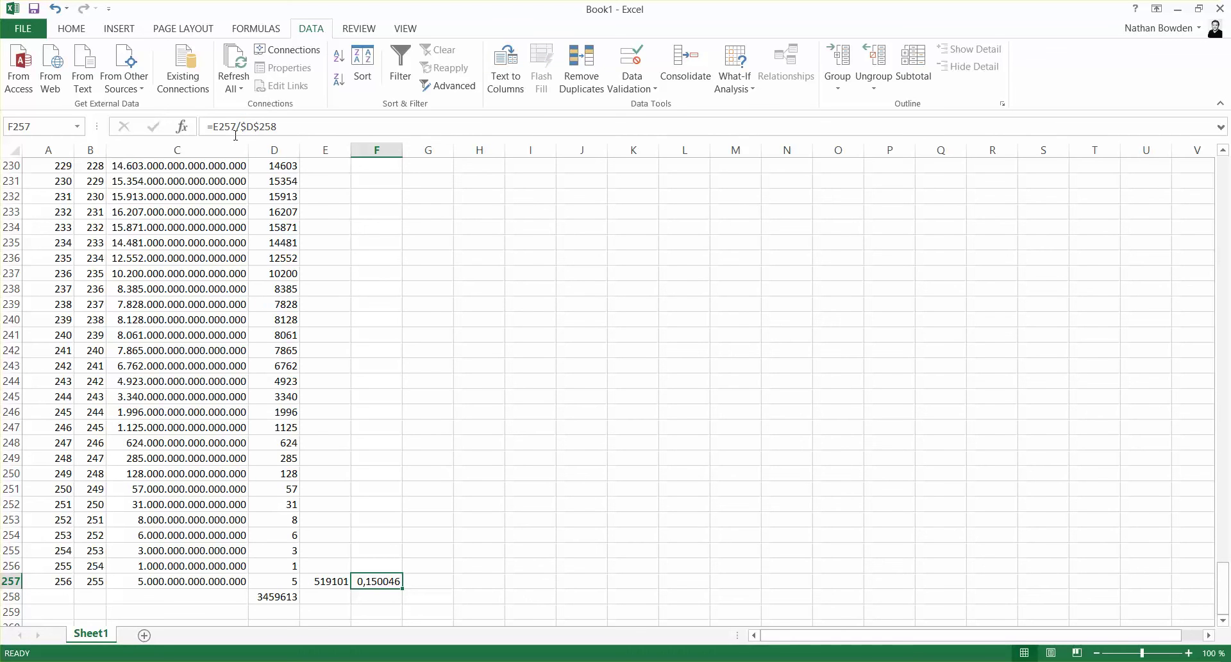
{"action": "left_click", "coordinate": [72, 31]}
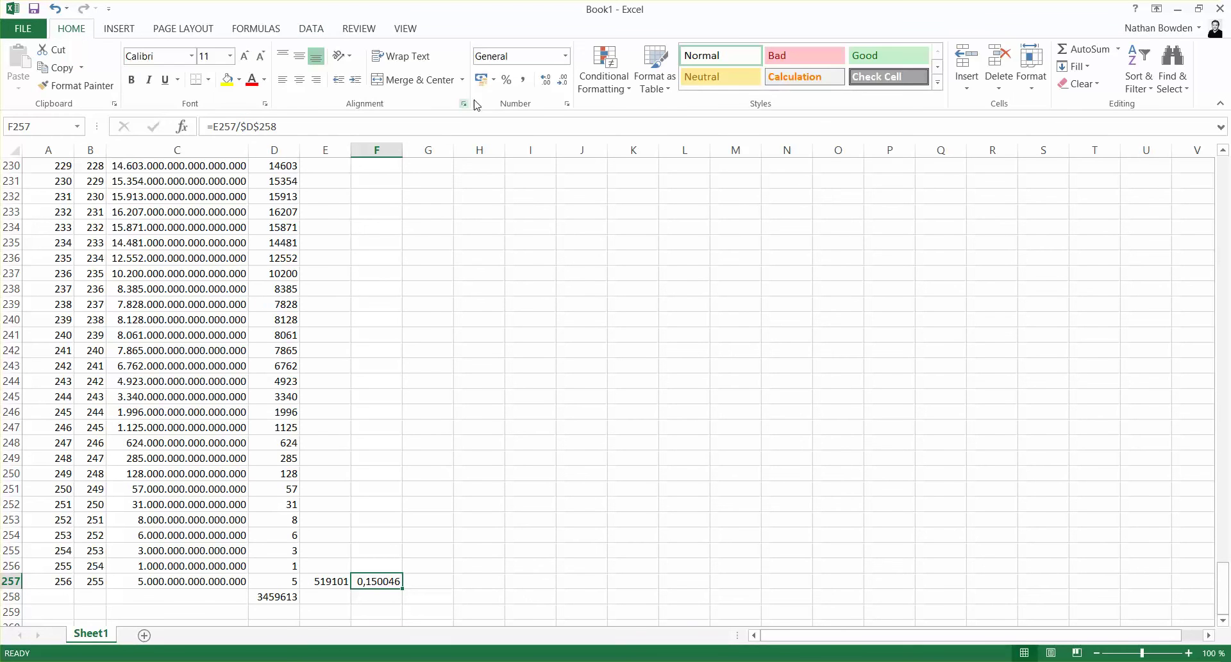
{"action": "left_click", "coordinate": [505, 80]}
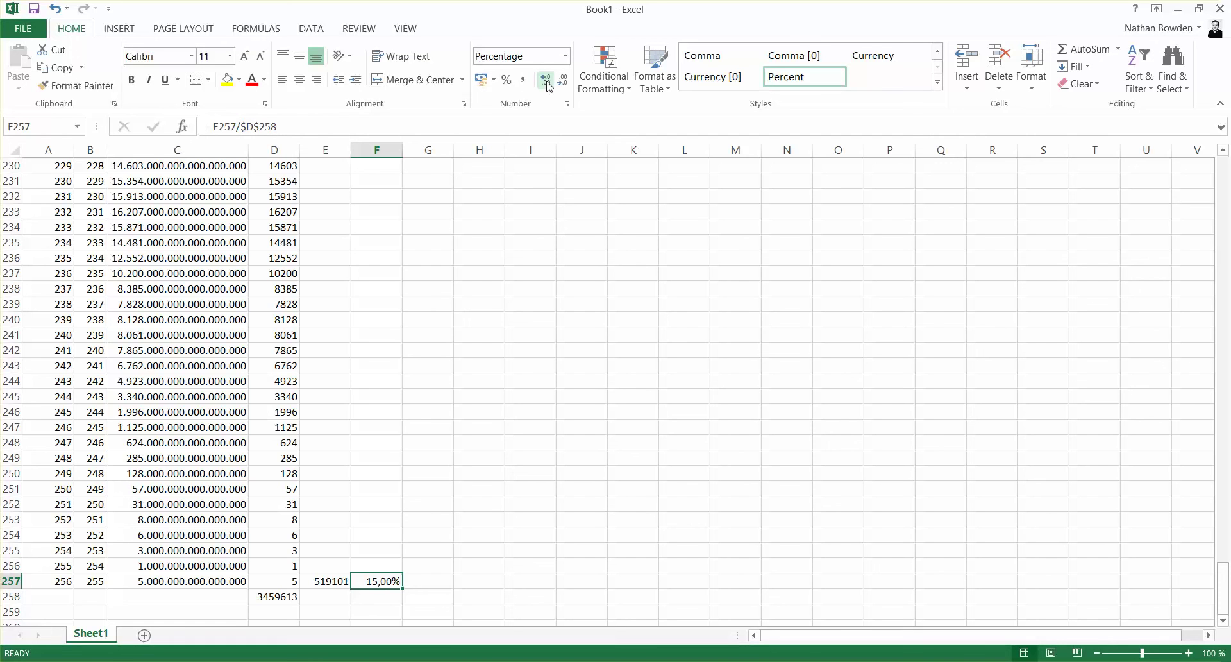
- Copy the percentage formula from F257 into F164 to calculate the second class's share of the total count
{"action": "key", "text": "ctrl+c"}
{"action": "key", "text": "Up"}
{"action": "key", "text": "Up"}
{"action": "key", "text": "Up"}
{"action": "key", "text": "Up"}
{"action": "key", "text": "Up"}
{"action": "key", "text": "Up"}
{"action": "key", "text": "Up"}
{"action": "key", "text": "Up"}
{"action": "key", "text": "Up"}
{"action": "key", "text": "Up"}
{"action": "key", "text": "Up"}
{"action": "key", "text": "Up"}
{"action": "key", "text": "Up"}
{"action": "key", "text": "Up"}
{"action": "key", "text": "Up"}
{"action": "key", "text": "Up"}
{"action": "key", "text": "Up"}
{"action": "key", "text": "Up"}
{"action": "key", "text": "Up"}
{"action": "key", "text": "Up"}
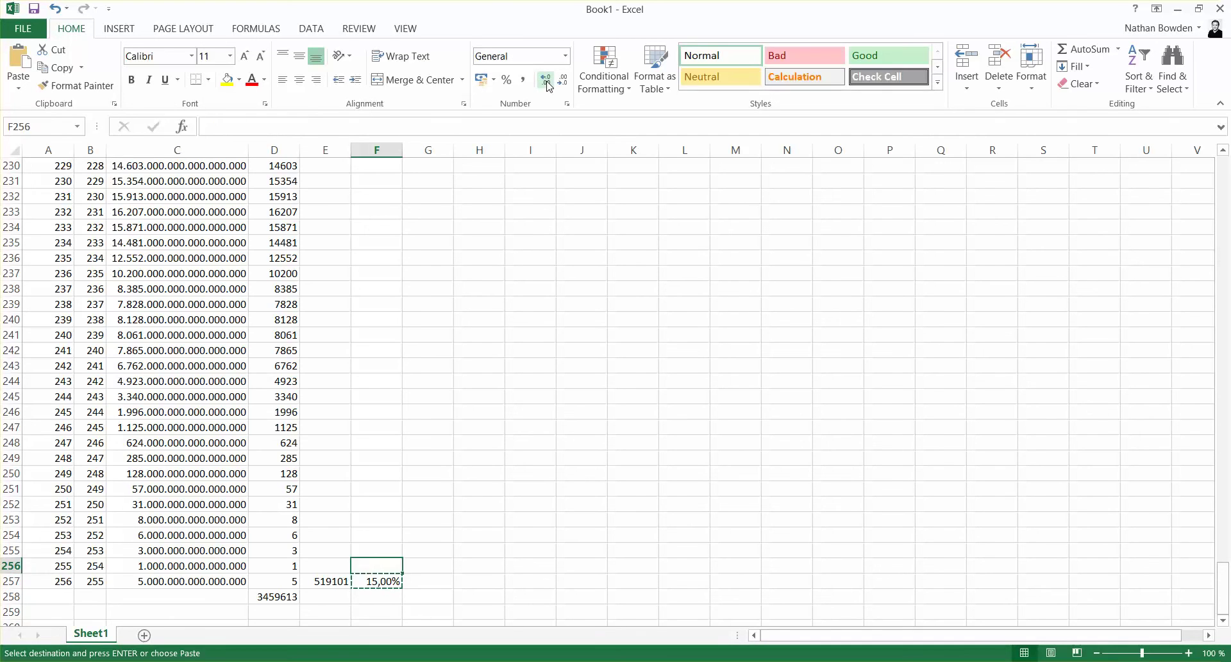
{"action": "key", "text": "Up"}
{"action": "key", "text": "Up"}
{"action": "key", "text": "Up"}
{"action": "key", "text": "Up"}
{"action": "key", "text": "Up"}
{"action": "key", "text": "Up"}
{"action": "key", "text": "Up"}
{"action": "key", "text": "Up"}
{"action": "key", "text": "Up"}
{"action": "key", "text": "Up"}
{"action": "key", "text": "Up"}
{"action": "key", "text": "Up"}
{"action": "key", "text": "Up"}
{"action": "key", "text": "Up"}
{"action": "key", "text": "Up"}
{"action": "key", "text": "Up"}
{"action": "key", "text": "Up"}
{"action": "key", "text": "Up"}
{"action": "key", "text": "Up"}
{"action": "key", "text": "Up"}
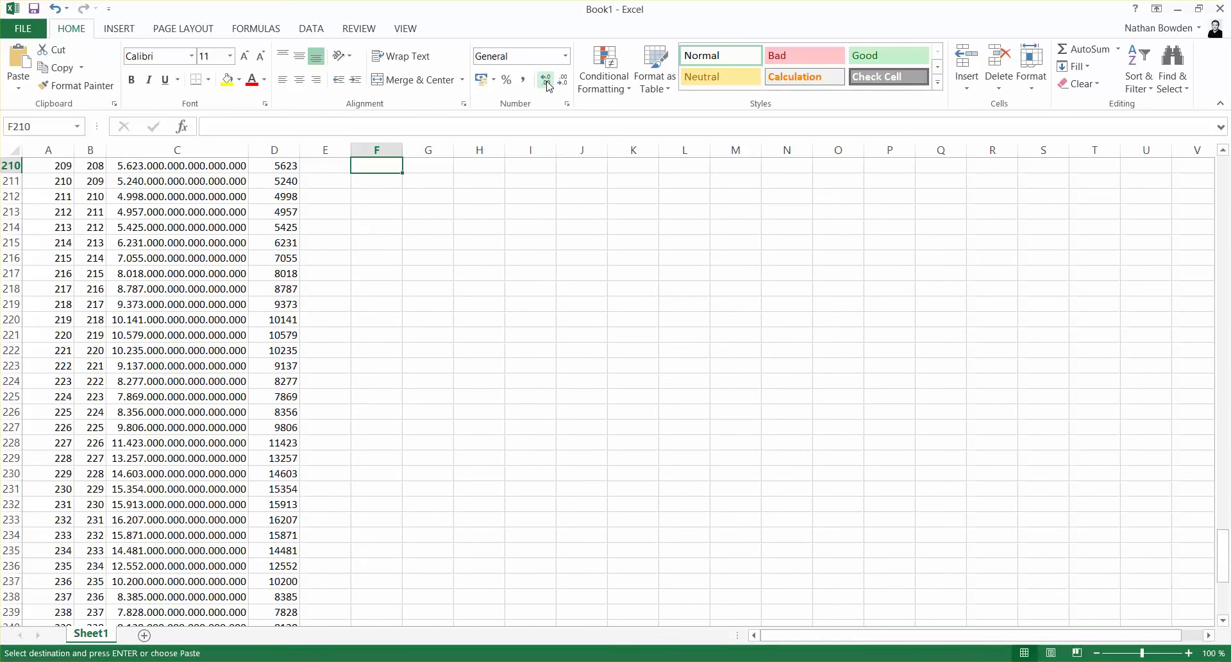
{"action": "key", "text": "Up"}
{"action": "key", "text": "Up"}
{"action": "key", "text": "Up"}
{"action": "key", "text": "Up"}
{"action": "key", "text": "Up"}
{"action": "key", "text": "Up"}
{"action": "key", "text": "Up"}
{"action": "key", "text": "Up"}
{"action": "key", "text": "Up"}
{"action": "key", "text": "Up"}
{"action": "key", "text": "Up"}
{"action": "key", "text": "Up"}
{"action": "key", "text": "Up"}
{"action": "key", "text": "Up"}
{"action": "key", "text": "Up"}
{"action": "key", "text": "Up"}
{"action": "key", "text": "Up"}
{"action": "key", "text": "Up"}
{"action": "key", "text": "Up"}
{"action": "key", "text": "Up"}
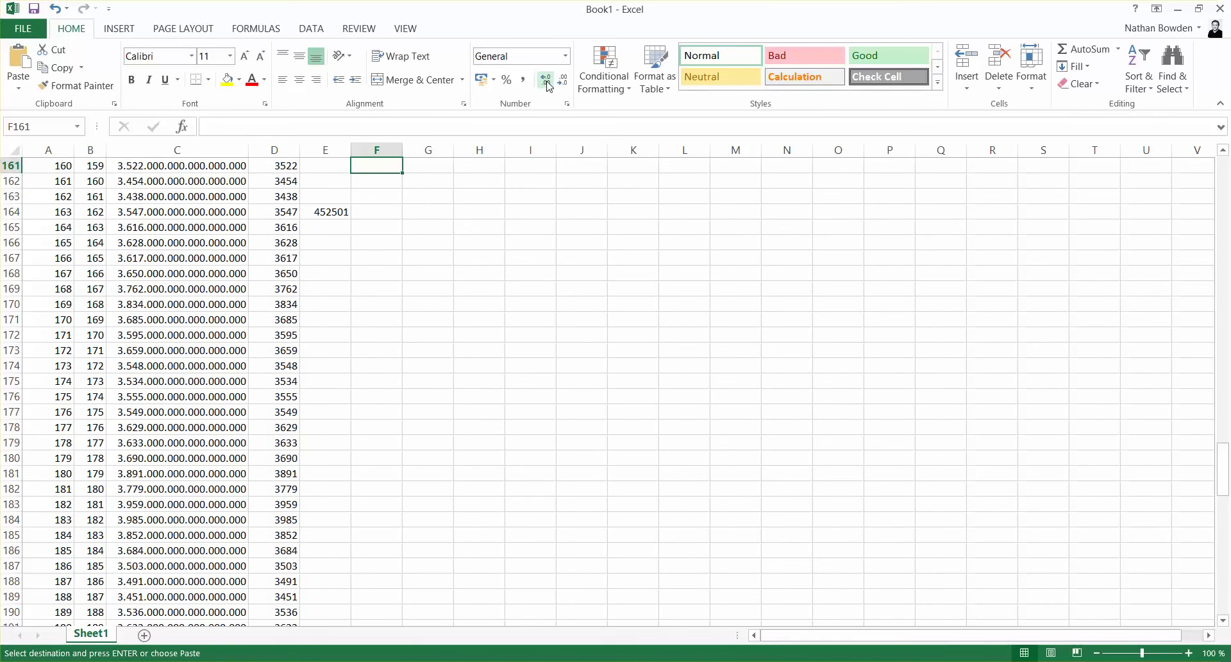
{"action": "key", "text": "Down"}
{"action": "key", "text": "Down"}
{"action": "key", "text": "Down"}
{"action": "key", "text": "Down"}
{"action": "key", "text": "Down"}
{"action": "key", "text": "Down"}
{"action": "key", "text": "Up"}
{"action": "key", "text": "ctrl+v"}
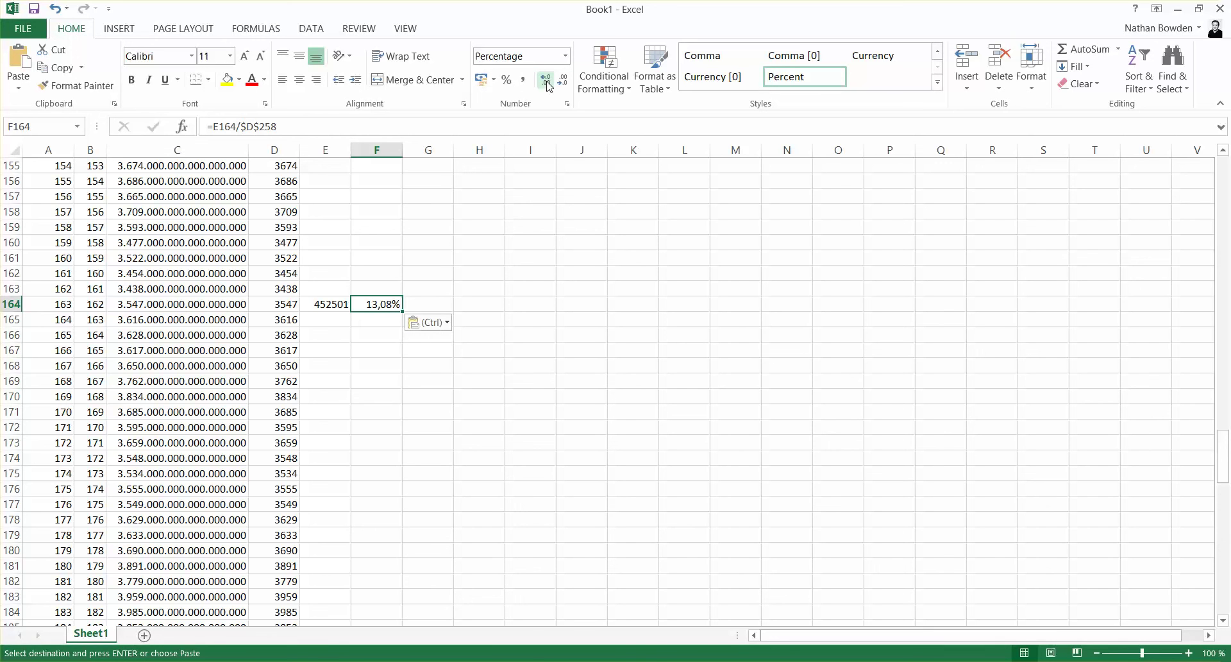
- Copy the percentage formula from F164 into F78 to calculate the first class's share of the total count
{"action": "key", "text": "Up"}
{"action": "key", "text": "Up"}
{"action": "key", "text": "Up"}
{"action": "key", "text": "Up"}
{"action": "key", "text": "Up"}
{"action": "key", "text": "Up"}
{"action": "key", "text": "Up"}
{"action": "key", "text": "Up"}
{"action": "key", "text": "Up"}
{"action": "key", "text": "Up"}
{"action": "key", "text": "Up"}
{"action": "key", "text": "Up"}
{"action": "key", "text": "Up"}
{"action": "key", "text": "Up"}
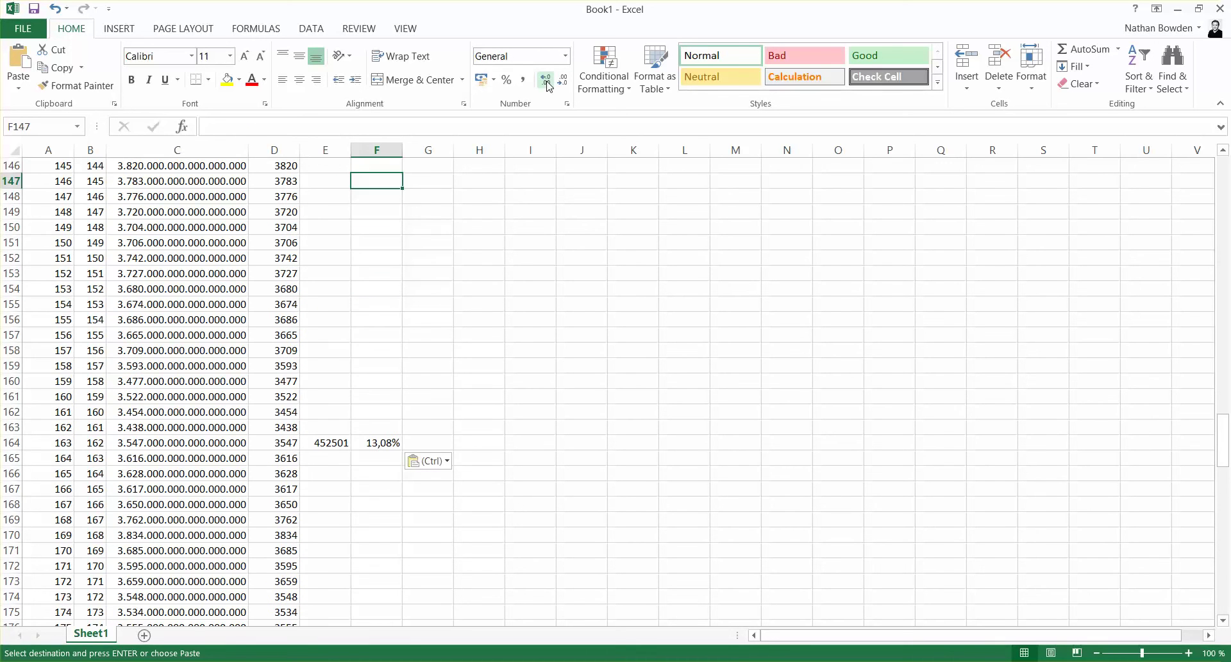
{"action": "key", "text": "Down"}
{"action": "key", "text": "Down"}
{"action": "key", "text": "Down"}
{"action": "key", "text": "Down"}
{"action": "key", "text": "Down"}
{"action": "key", "text": "Down"}
{"action": "key", "text": "Down"}
{"action": "key", "text": "Down"}
{"action": "key", "text": "Down"}
{"action": "key", "text": "Down"}
{"action": "key", "text": "Down"}
{"action": "key", "text": "Down"}
{"action": "key", "text": "Down"}
{"action": "key", "text": "Down"}
{"action": "key", "text": "Down"}
{"action": "key", "text": "Up"}
{"action": "key", "text": "ctrl+c"}
{"action": "key", "text": "Up"}
{"action": "key", "text": "Up"}
{"action": "key", "text": "Up"}
{"action": "key", "text": "Up"}
{"action": "key", "text": "Up"}
{"action": "key", "text": "Up"}
{"action": "key", "text": "Up"}
{"action": "key", "text": "Up"}
{"action": "key", "text": "Up"}
{"action": "key", "text": "Up"}
{"action": "key", "text": "Up"}
{"action": "key", "text": "Up"}
{"action": "key", "text": "Up"}
{"action": "key", "text": "Up"}
{"action": "key", "text": "Up"}
{"action": "key", "text": "Up"}
{"action": "key", "text": "Up"}
{"action": "key", "text": "Up"}
{"action": "key", "text": "Up"}
{"action": "key", "text": "Up"}
{"action": "key", "text": "Up"}
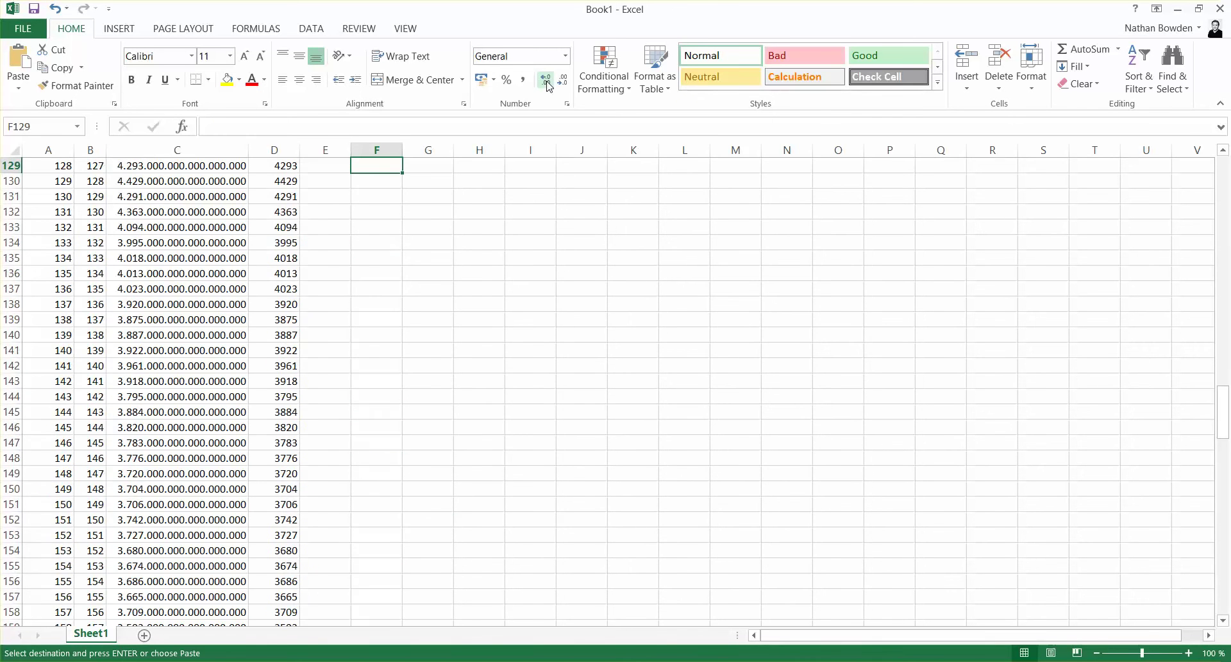
{"action": "key", "text": "Up"}
{"action": "key", "text": "Up"}
{"action": "key", "text": "Up"}
{"action": "key", "text": "Up"}
{"action": "key", "text": "Up"}
{"action": "key", "text": "Up"}
{"action": "key", "text": "Up"}
{"action": "key", "text": "Up"}
{"action": "key", "text": "Up"}
{"action": "key", "text": "Up"}
{"action": "key", "text": "Up"}
{"action": "key", "text": "Up"}
{"action": "key", "text": "Up"}
{"action": "key", "text": "Up"}
{"action": "key", "text": "Up"}
{"action": "key", "text": "Up"}
{"action": "key", "text": "Up"}
{"action": "key", "text": "Up"}
{"action": "key", "text": "Up"}
{"action": "key", "text": "Up"}
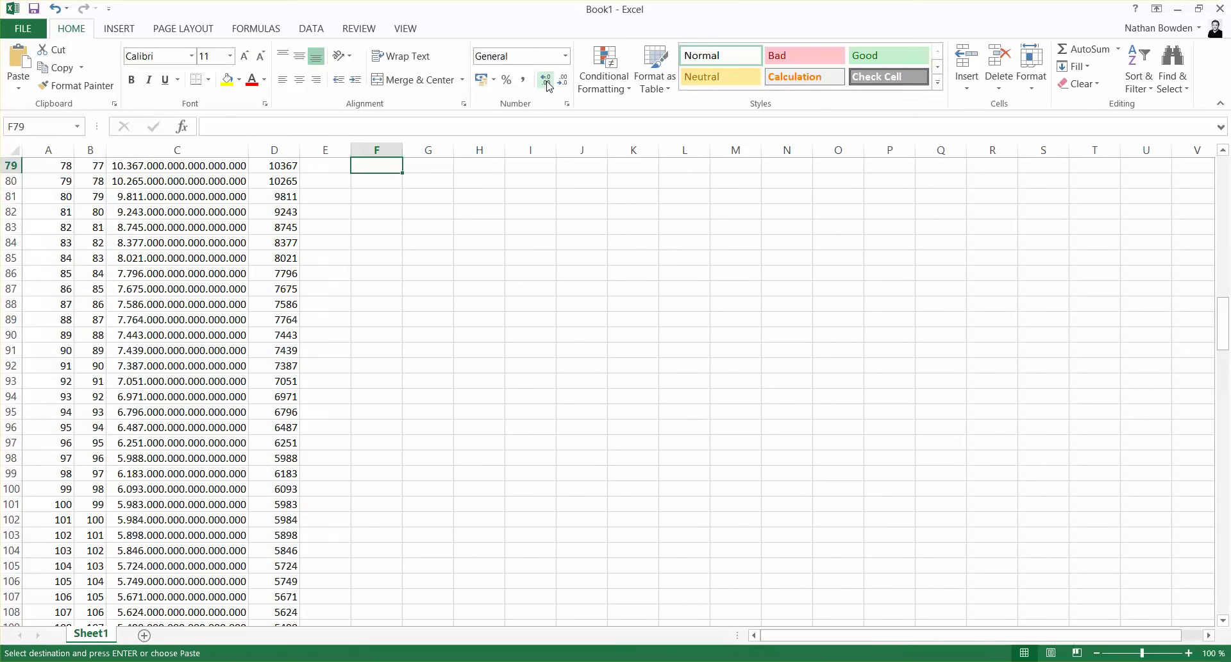
{"action": "key", "text": "Up"}
{"action": "key", "text": "Up"}
{"action": "key", "text": "Down"}
{"action": "key", "text": "Down"}
{"action": "key", "text": "Down"}
{"action": "key", "text": "Down"}
{"action": "key", "text": "Down"}
{"action": "key", "text": "Down"}
{"action": "key", "text": "Down"}
{"action": "key", "text": "Down"}
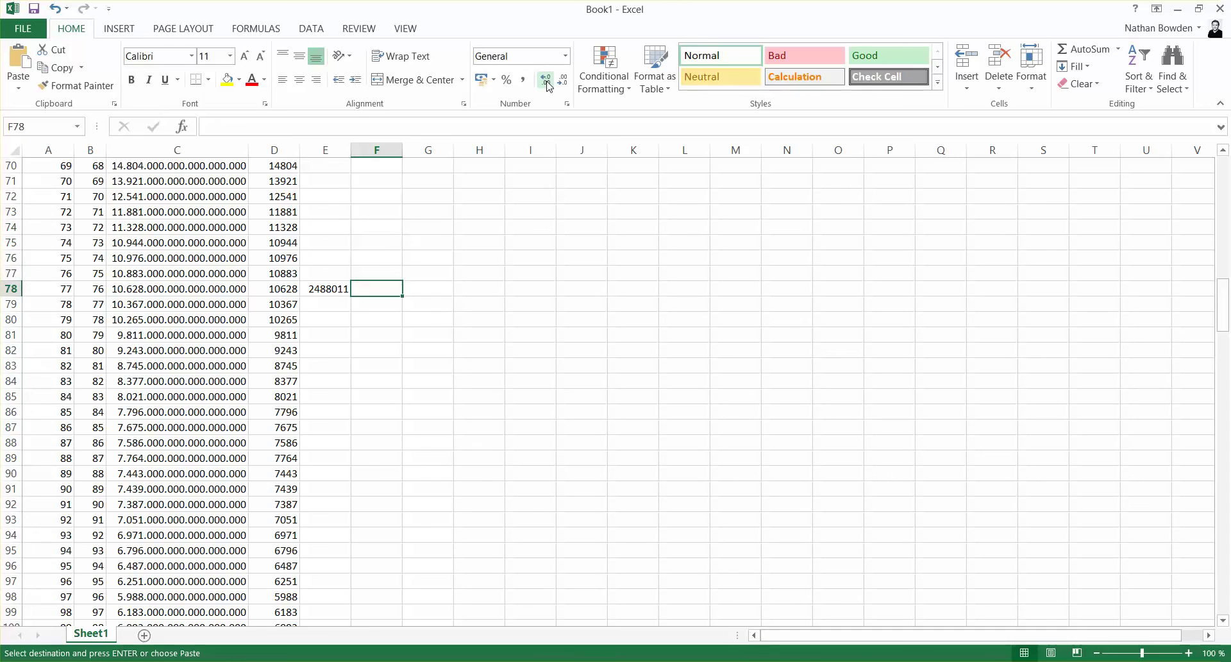
{"action": "key", "text": "ctrl+v"}
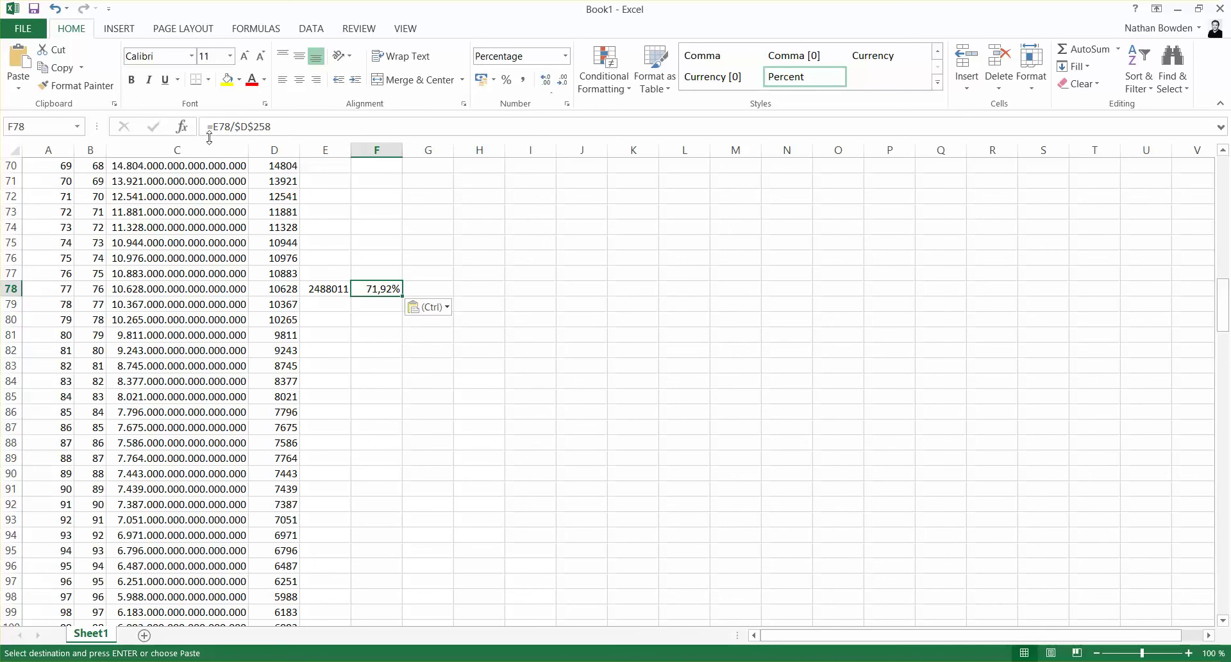
- Hide rows 2 to 77 and rows 79 to 163, keeping the first two classes' total rows
{"action": "left_click_drag", "start_coordinate": [14, 277], "coordinate": [10, 181]}
{"action": "right_click", "coordinate": [10, 182]}
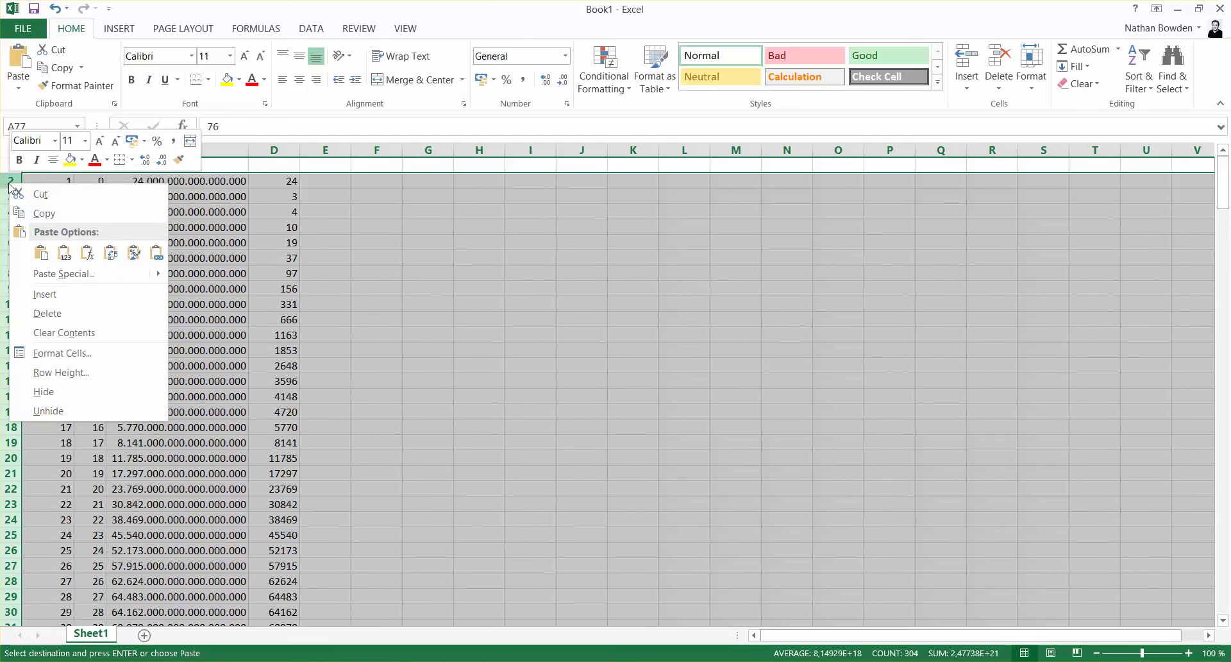
{"action": "left_click", "coordinate": [44, 391]}
{"action": "left_click_drag", "start_coordinate": [12, 182], "coordinate": [20, 489]}
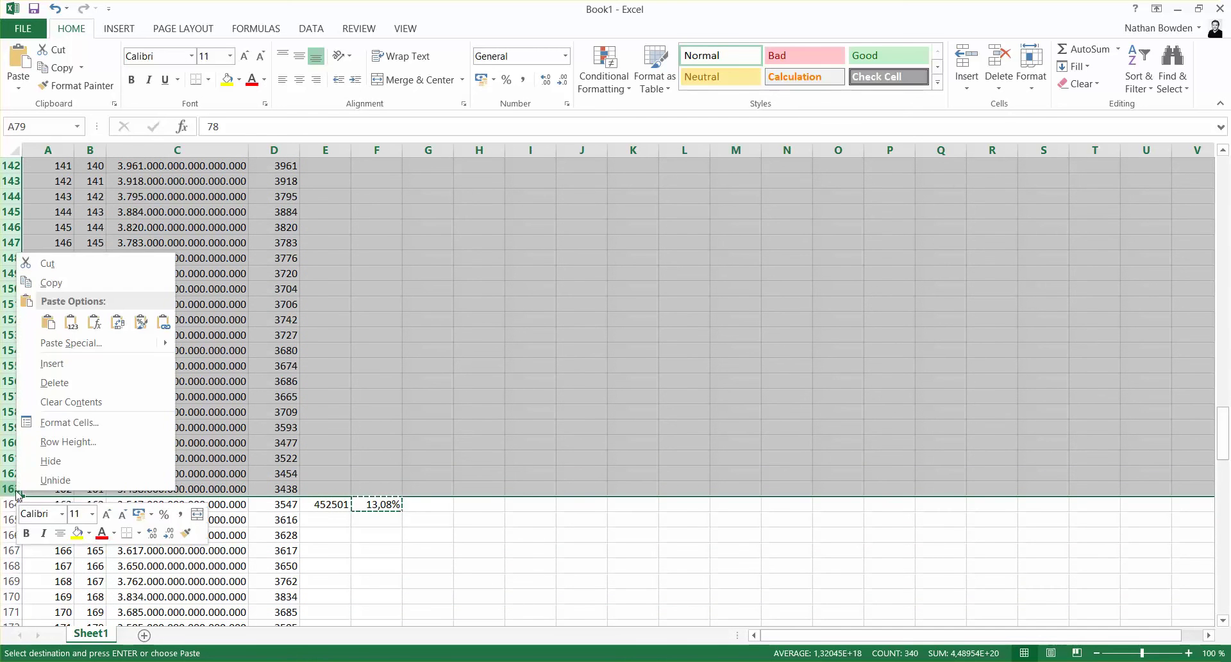
{"action": "left_click", "coordinate": [37, 462]}
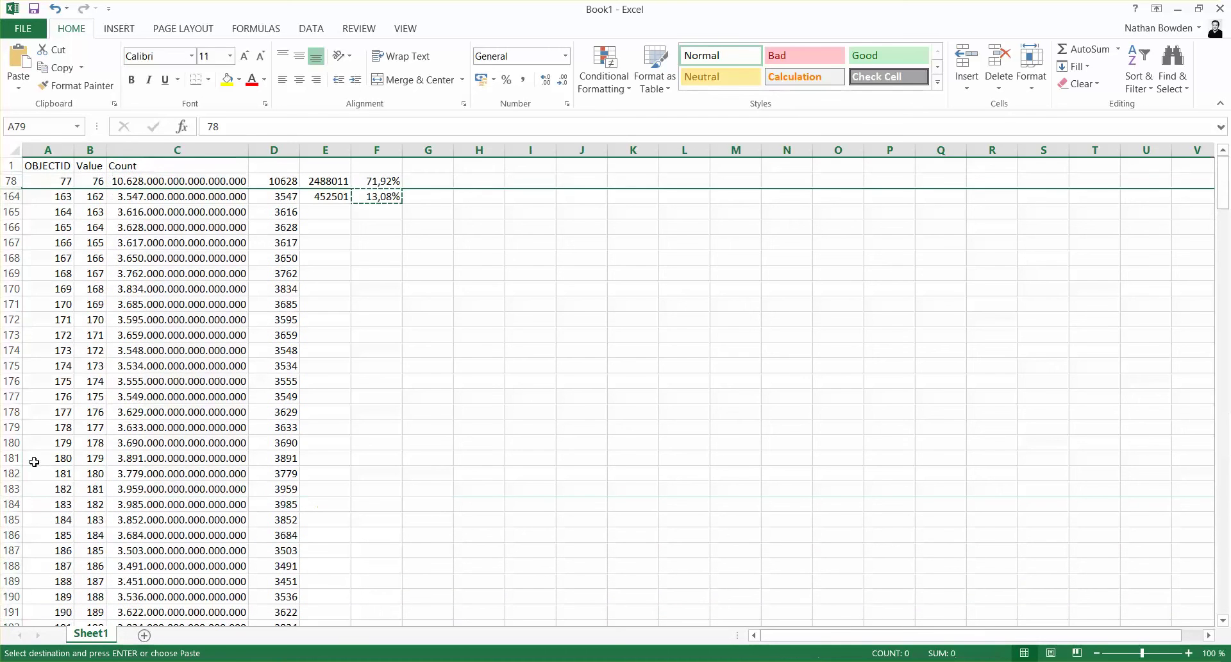
- Hide rows 165 to 256, keeping the third class's total row, and check the sum of the three class percentages in column F
{"action": "left_click_drag", "start_coordinate": [13, 213], "coordinate": [13, 566]}
{"action": "right_click", "coordinate": [15, 566]}
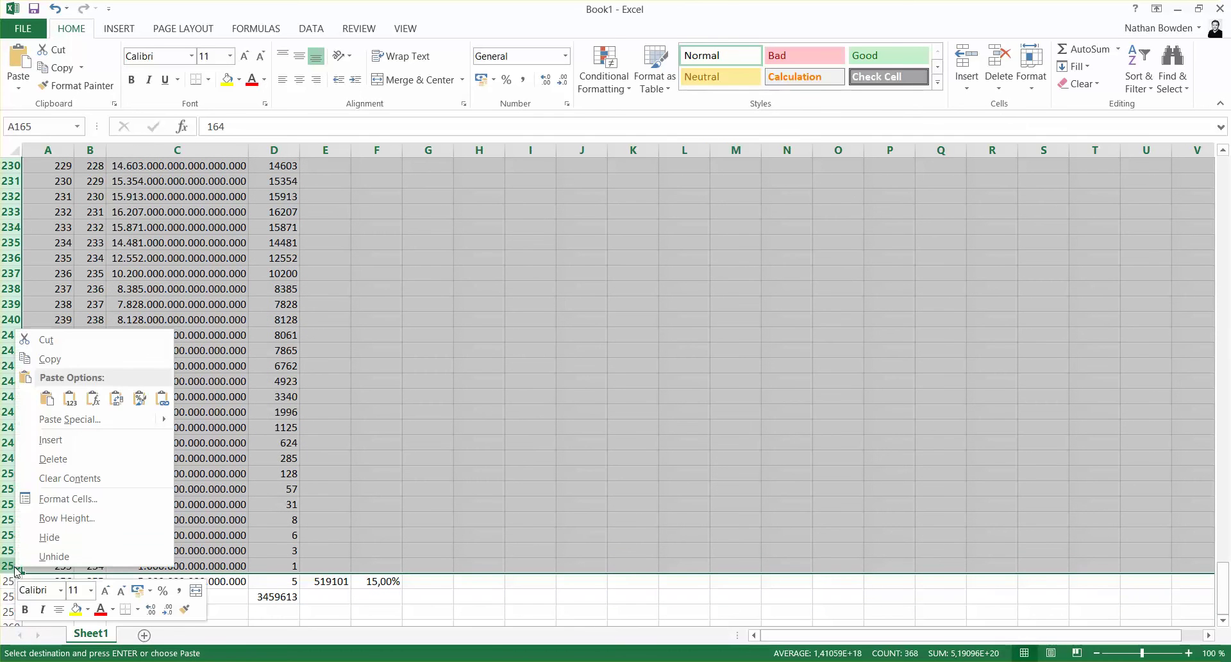
{"action": "left_click", "coordinate": [63, 536]}
{"action": "left_click", "coordinate": [444, 254]}
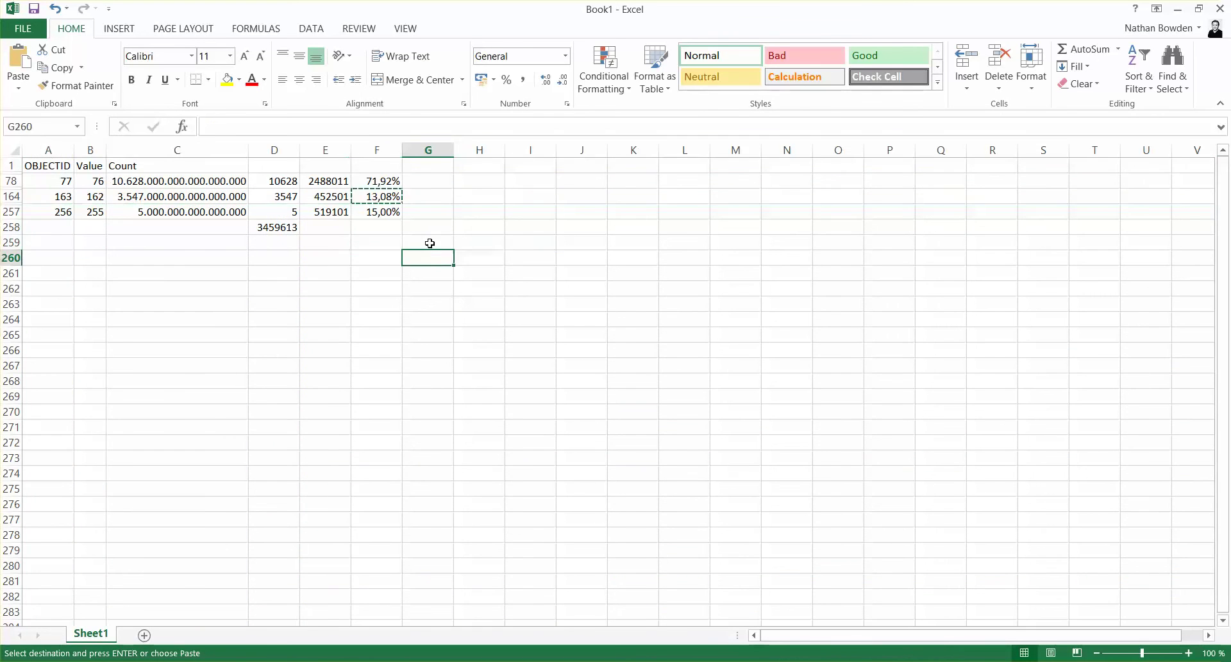
{"action": "left_click_drag", "start_coordinate": [384, 182], "coordinate": [383, 212]}
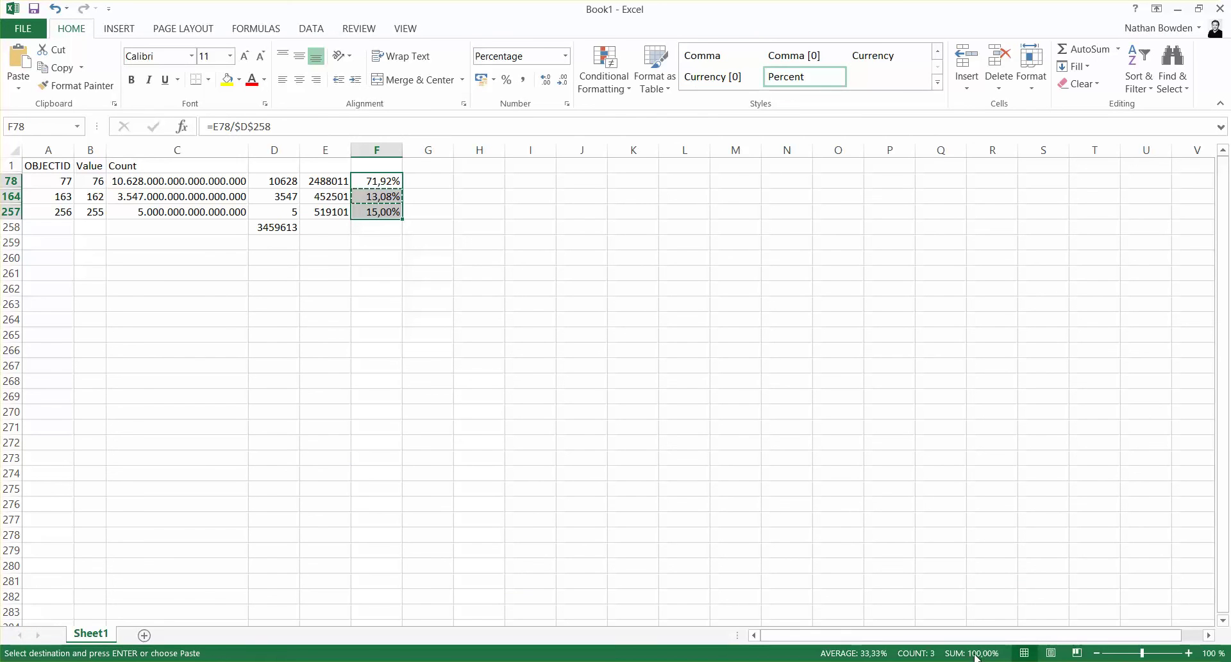
{"action": "left_click", "coordinate": [377, 273]}
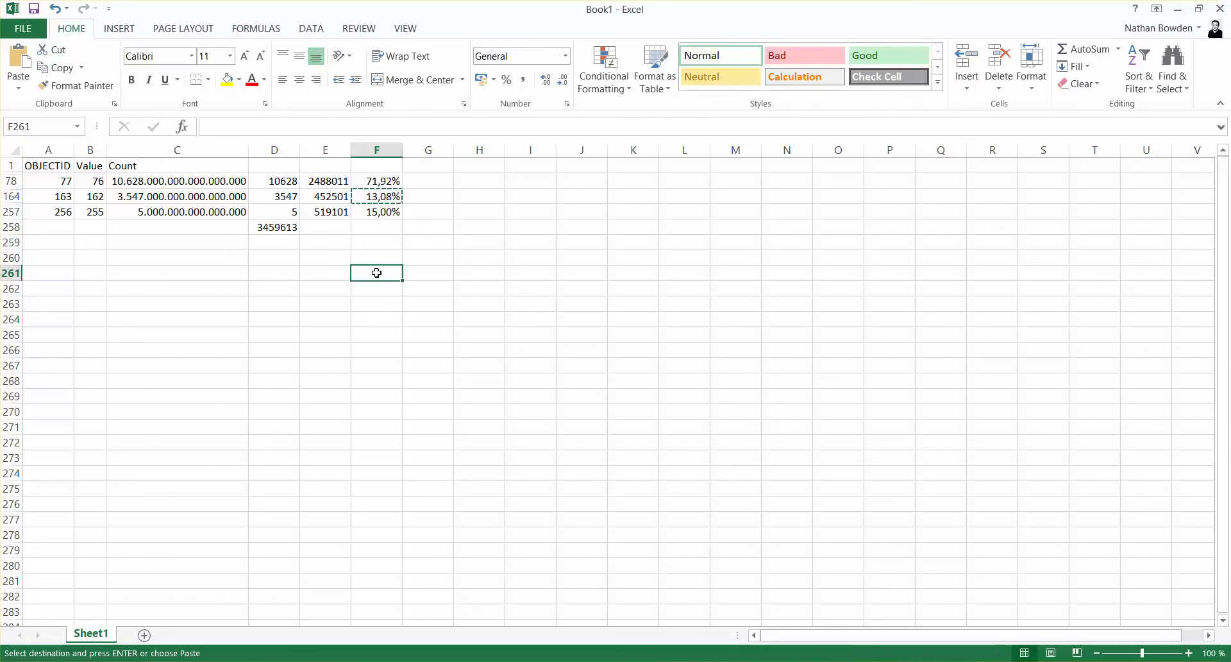